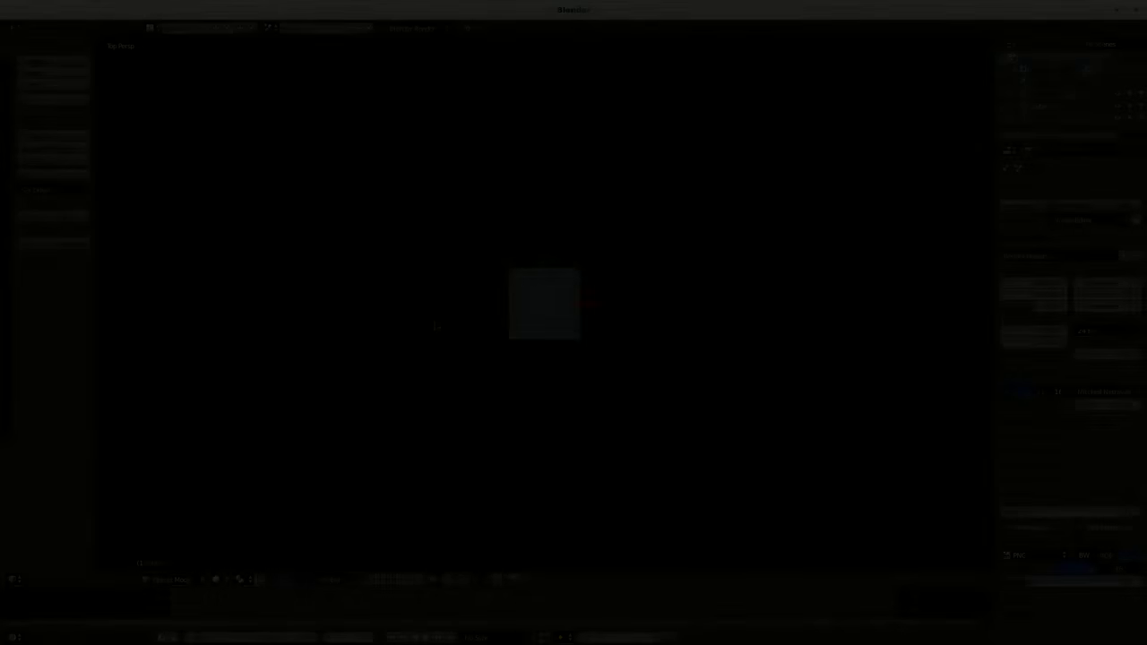
Import the gnu head SVG file with Import SVG and return to object mode.
key(space)
text(svg)
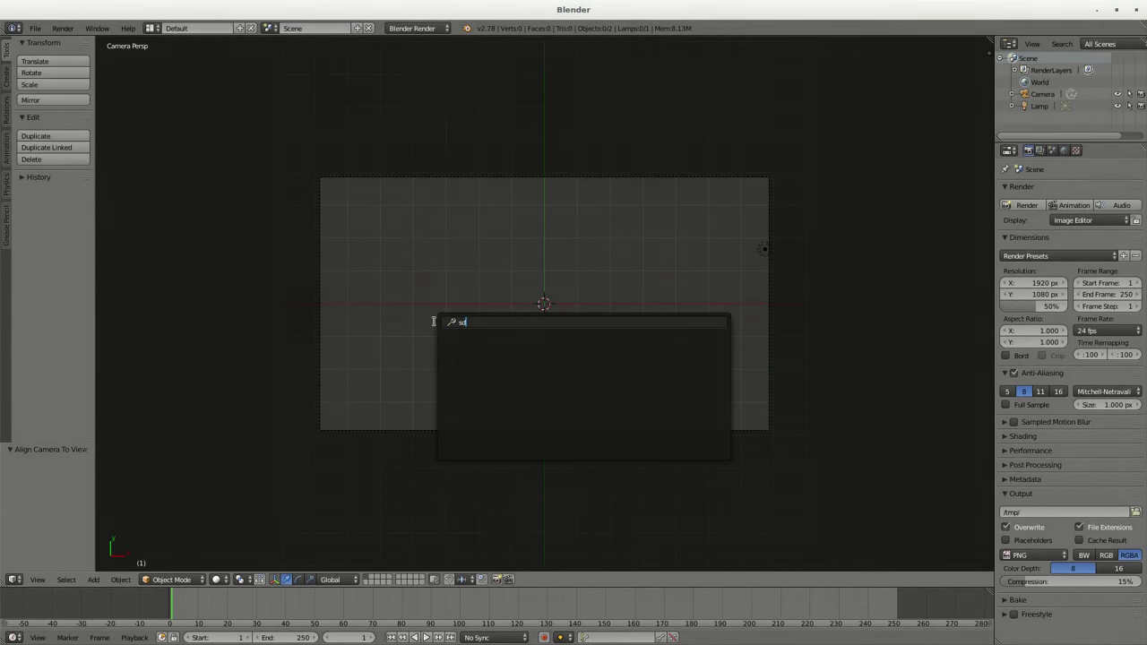
key(Return)
double_click(173, 219)
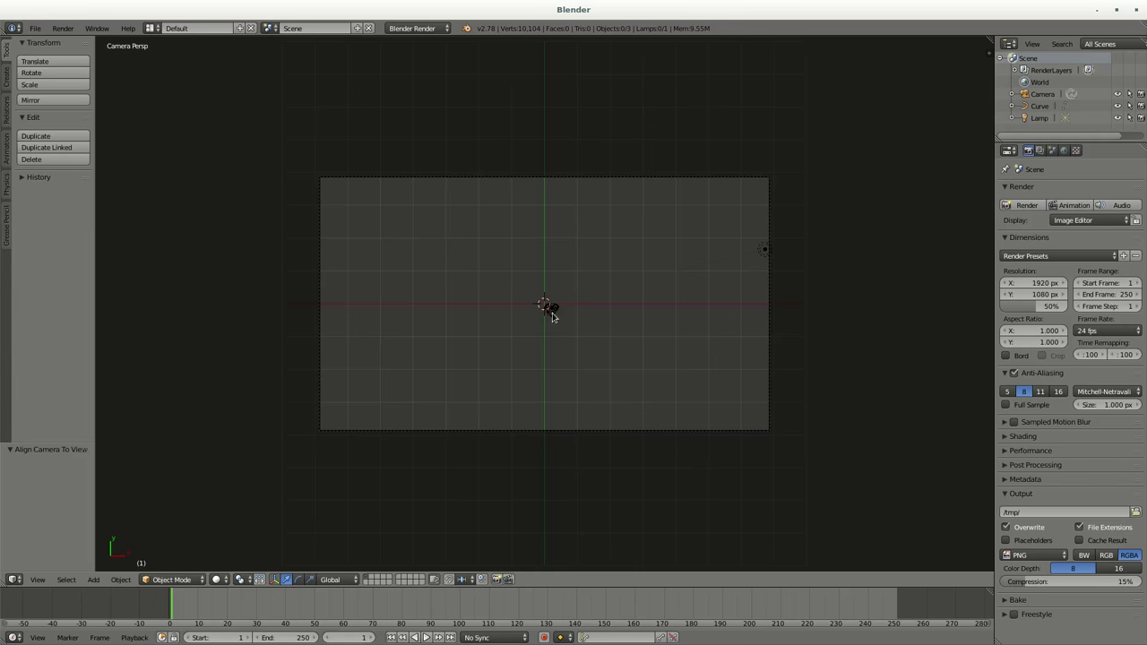
key(Tab)
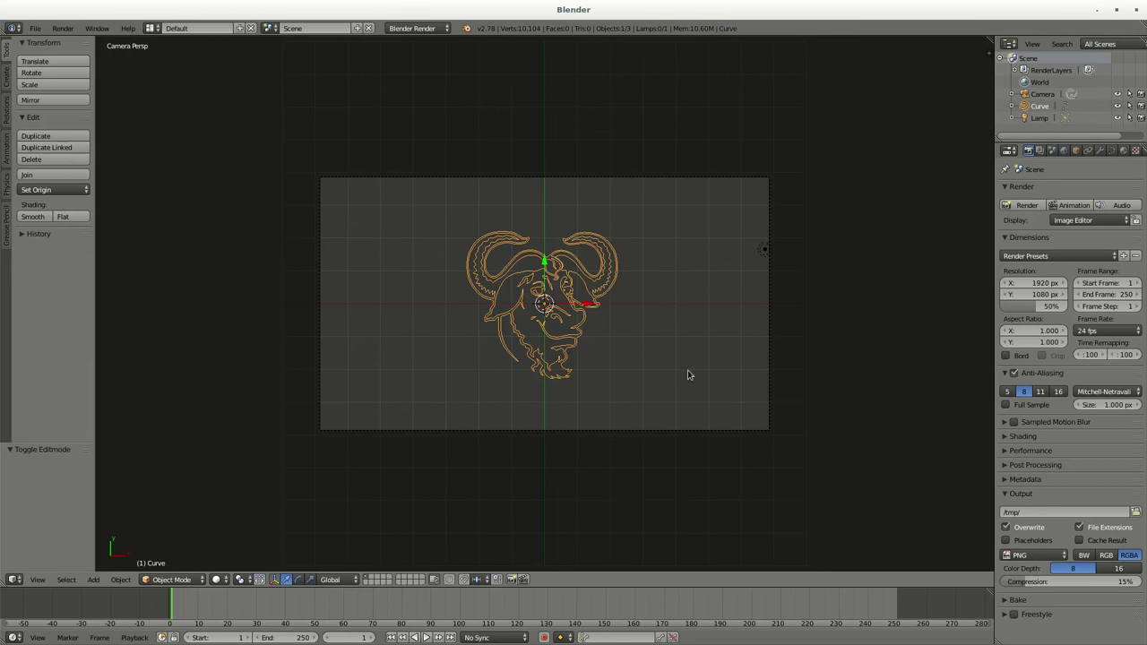
Give the gnu curve a new material with a black diffuse colour.
drag(993, 176, 866, 176)
click(994, 149)
click(941, 230)
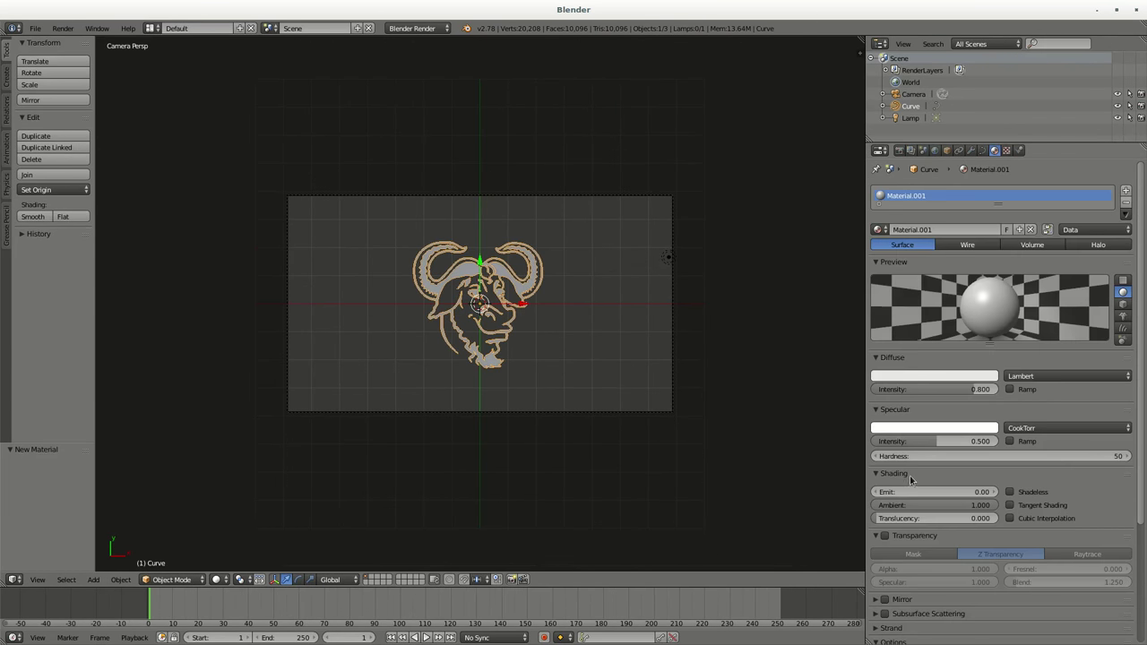
click(908, 378)
mouse_move(972, 229)
mouse_down()
mouse_move(972, 309)
mouse_move(986, 192)
mouse_up()
Set the world horizon colour to white and check it with an F12 test render.
click(935, 150)
click(908, 351)
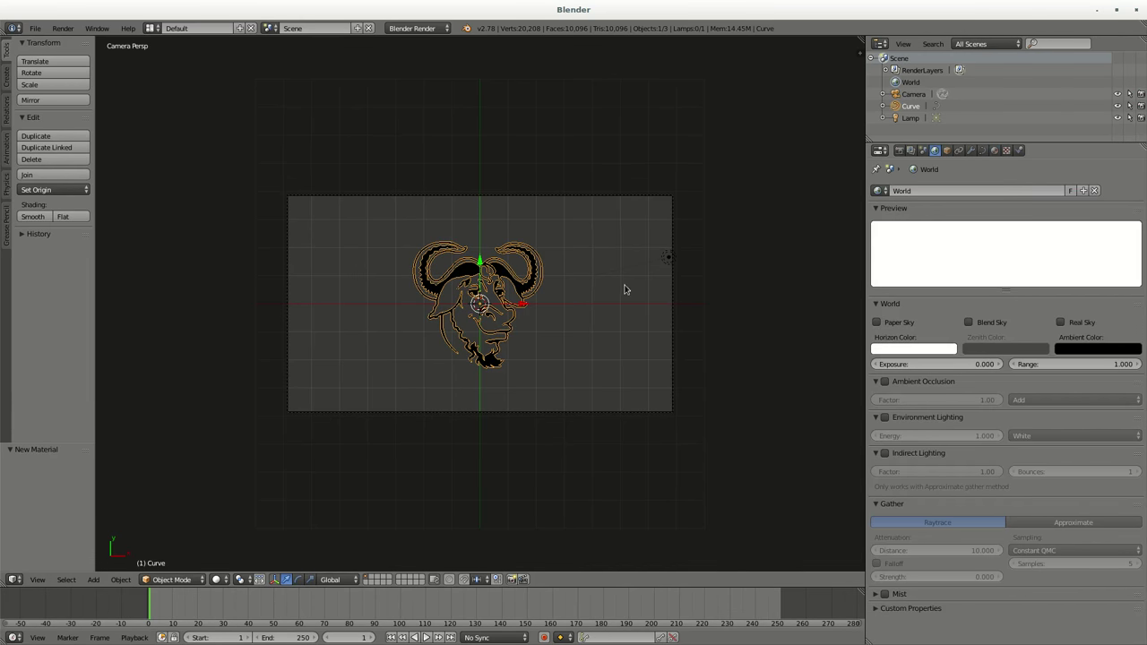
key(F12)
key(Escape)
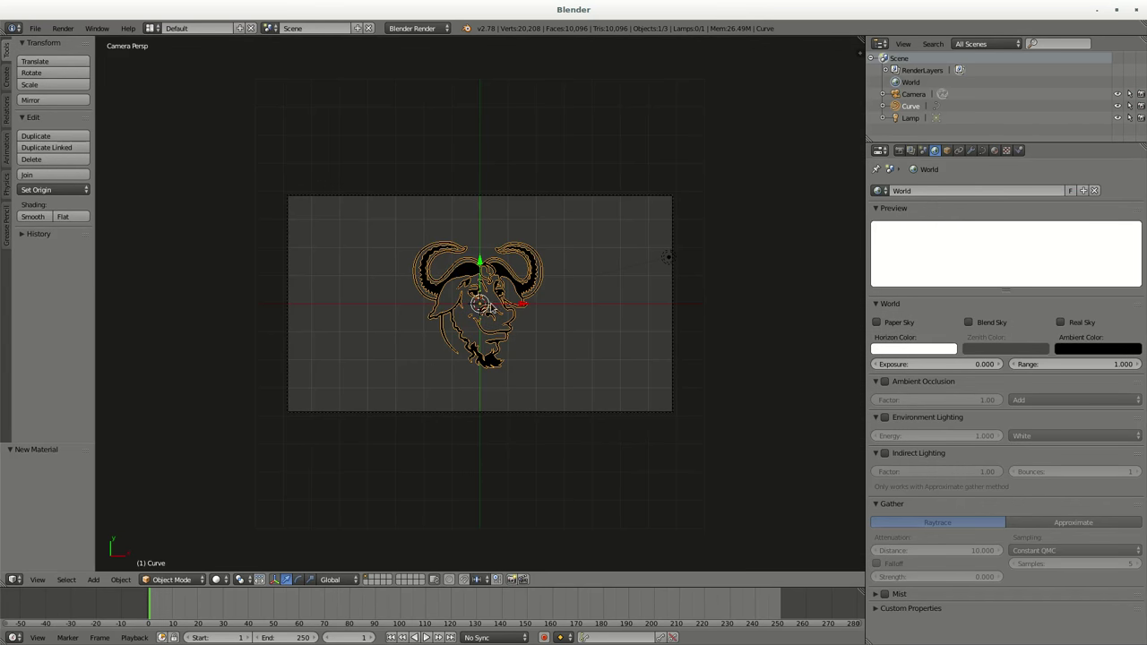
Keyframe the centred logo at frame 20 and a start position off-frame right at frame 1.
click(198, 612)
key(i)
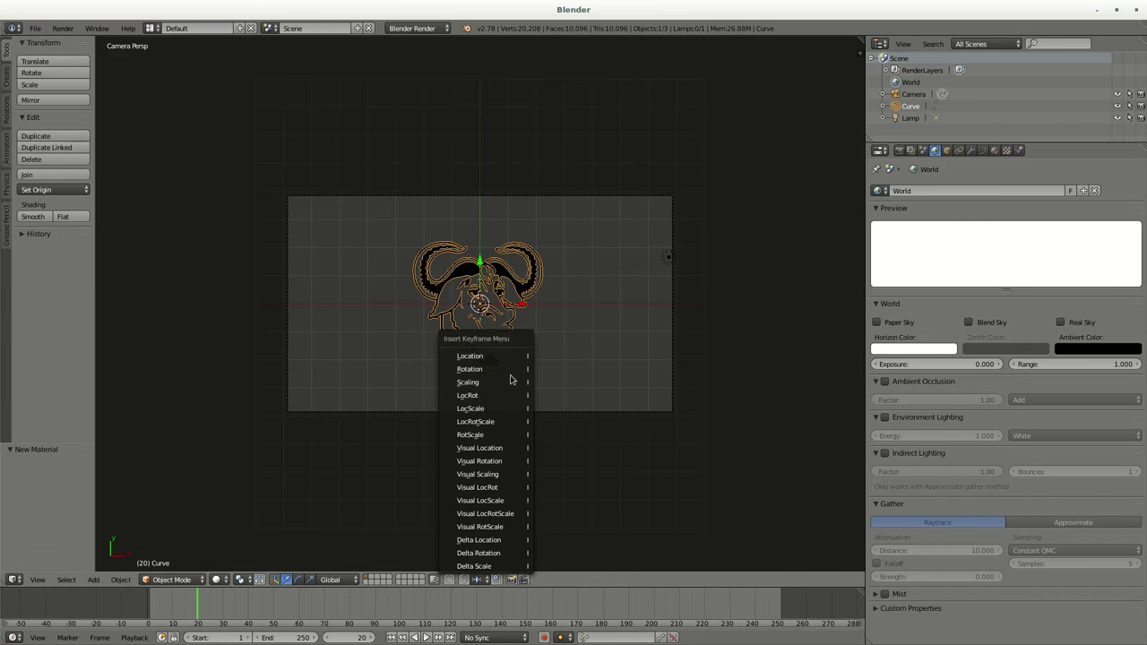
click(508, 421)
key(shift+Left)
key(g)
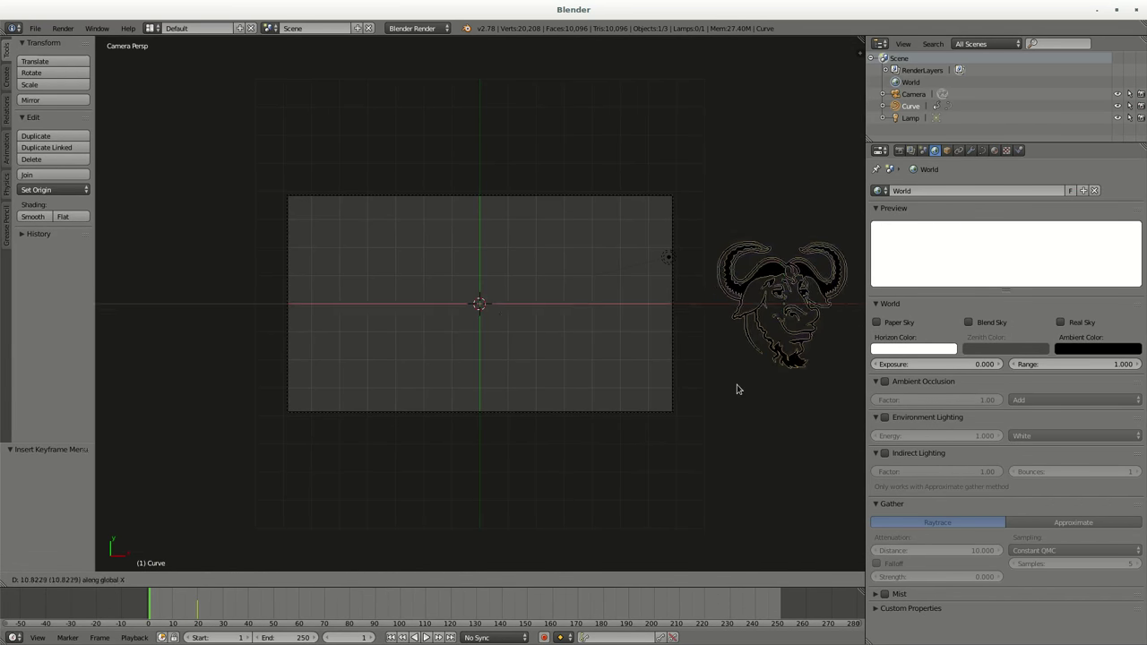
click(737, 389)
key(alt+a)
At frame 60, scale the logo up about 13.7 times and reposition it.
key(Escape)
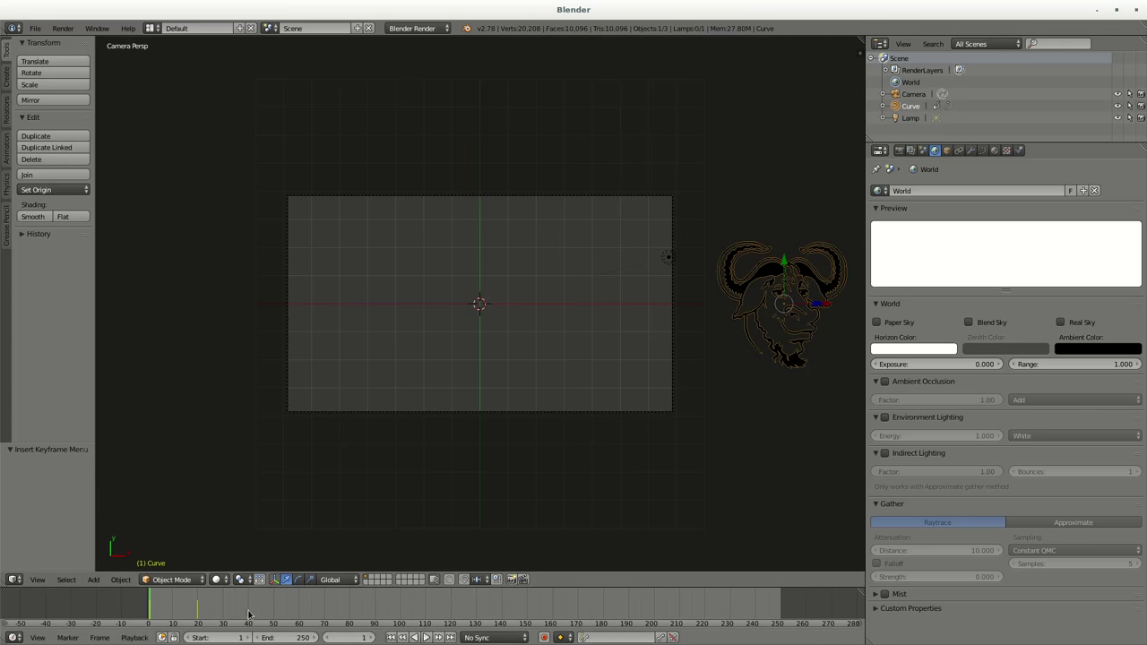
key(Up)
key(Up)
key(Up)
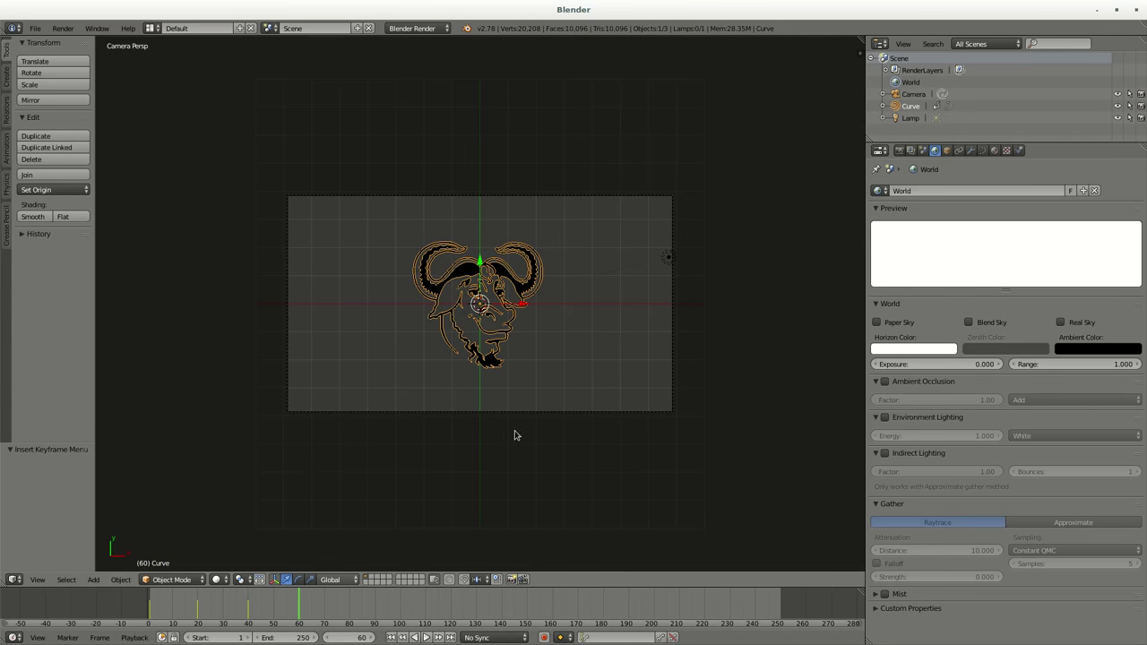
key(s)
click(655, 220)
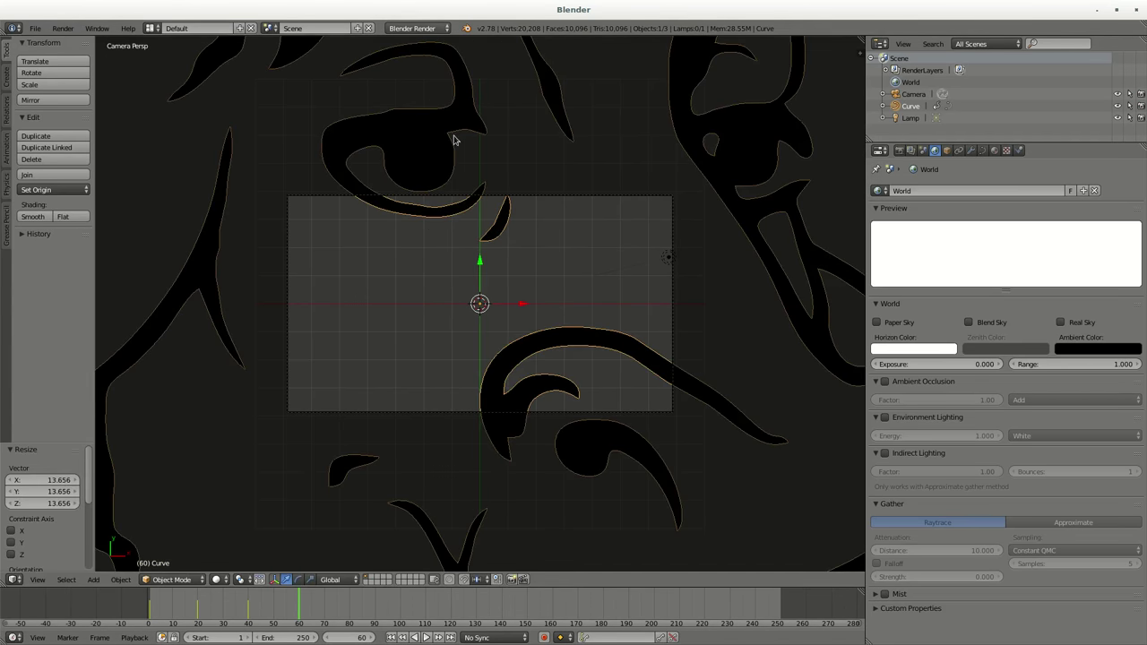
key(g)
click(619, 84)
key(s)
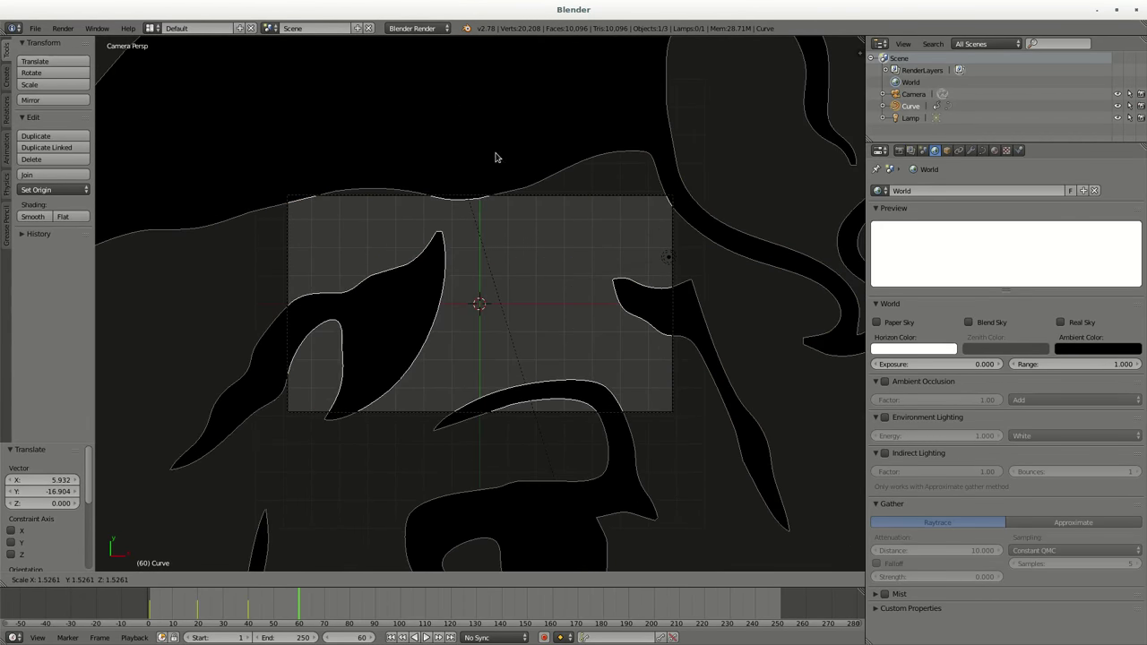
key(Escape)
key(g)
click(342, 596)
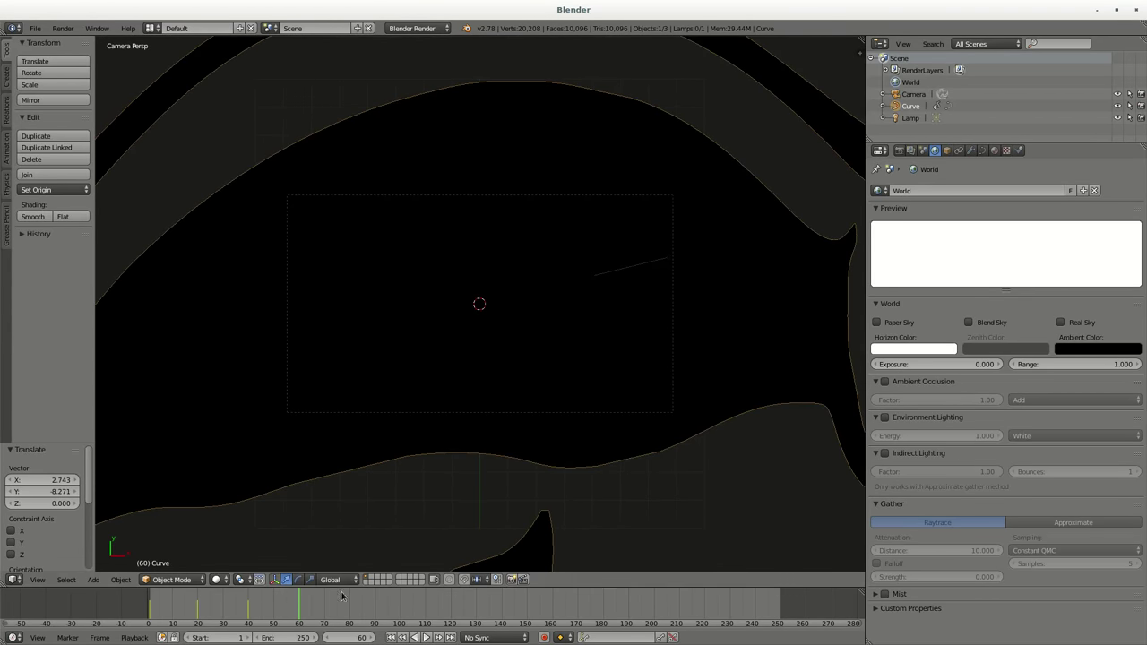
Keyframe the enlarged logo at frame 60, set the end frame to 60, and play.
key(i)
click(423, 389)
text(60)
key(Return)
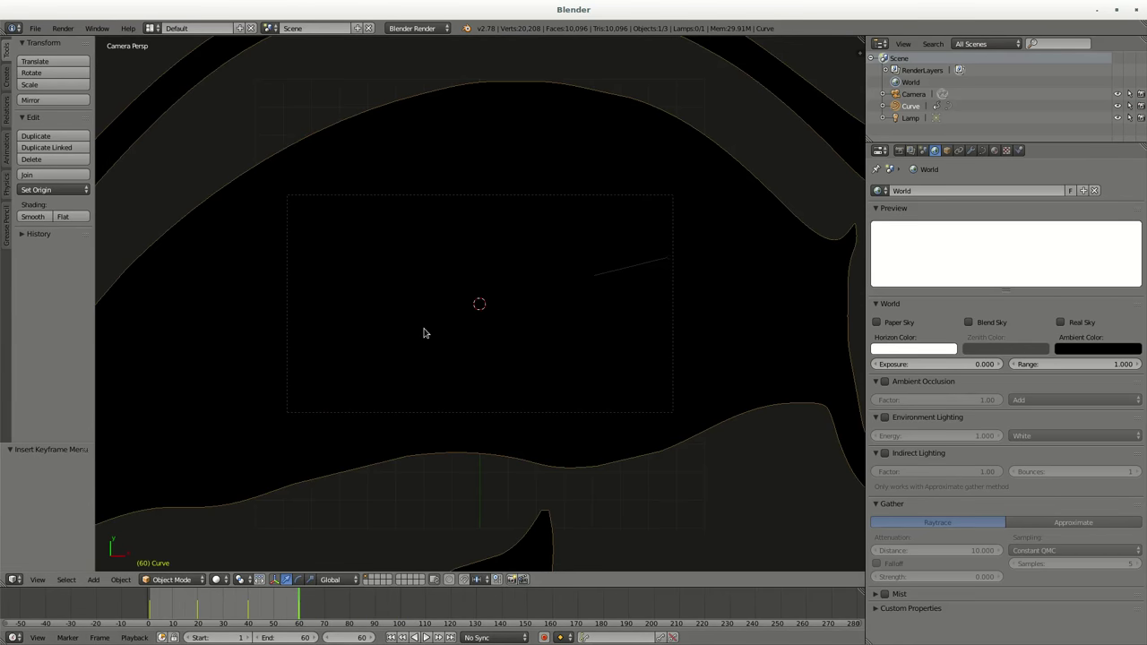
key(alt+a)
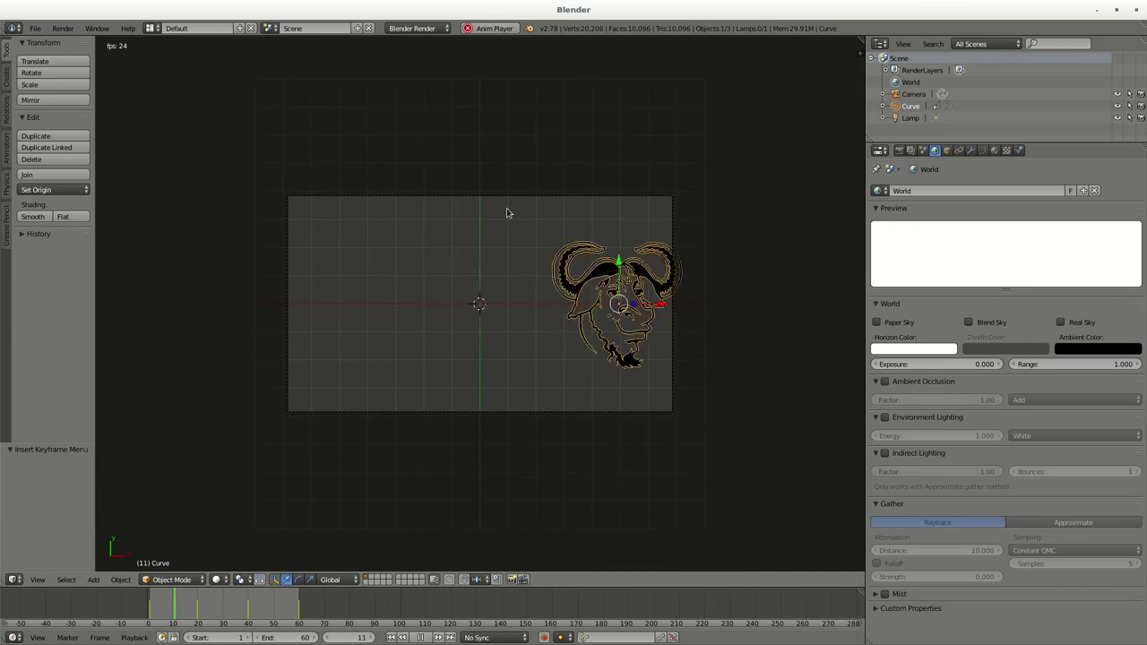
Rotate the gnu about -140°, reposition and resize it, then keyframe the new pose.
key(alt+a)
key(r)
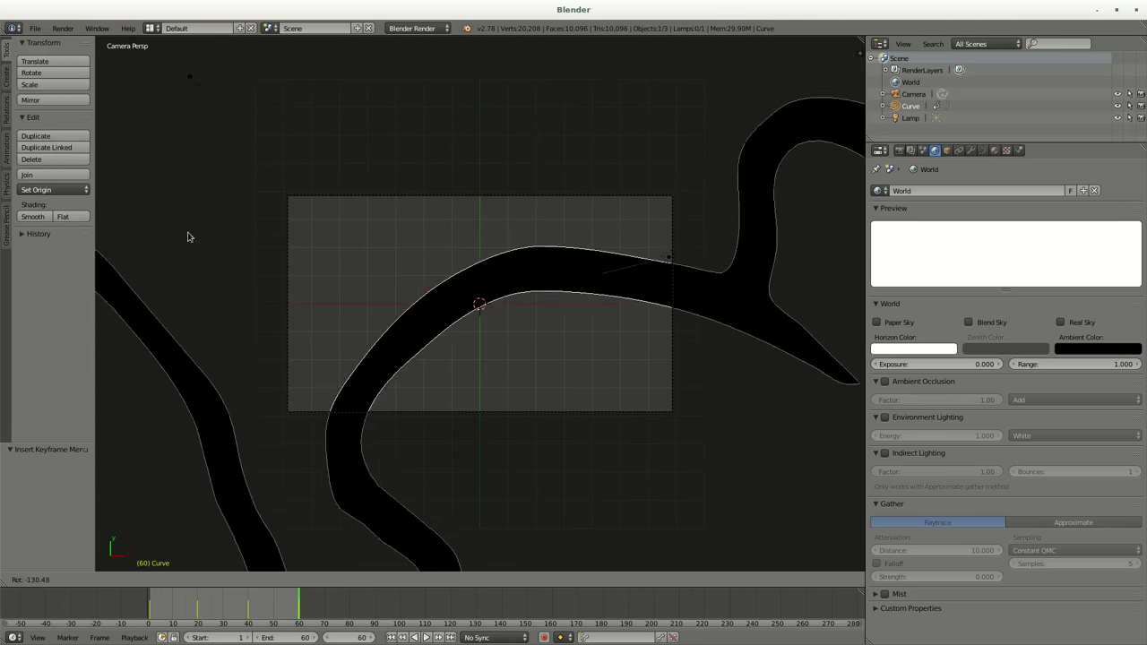
click(237, 135)
key(g)
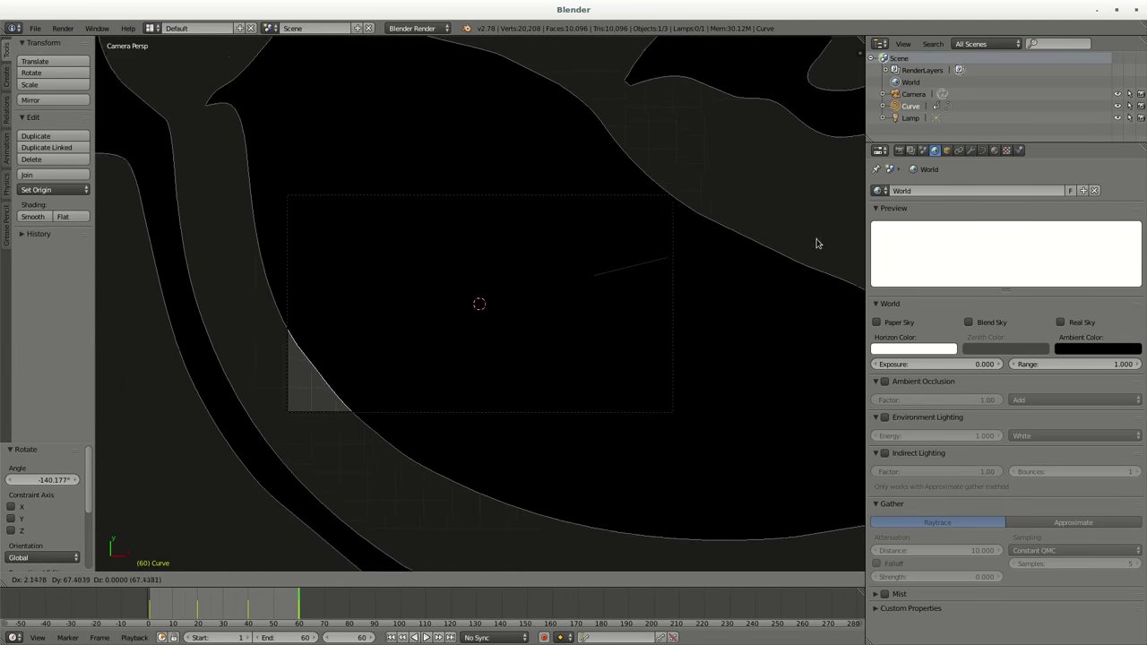
click(794, 236)
key(s)
key(Escape)
key(g)
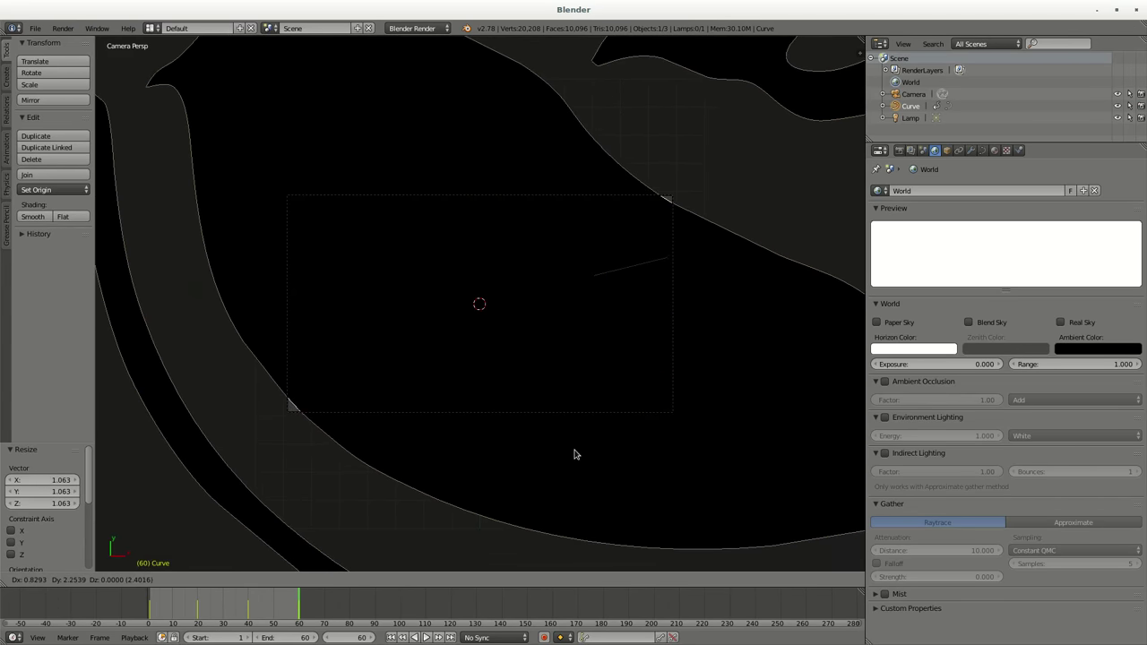
click(574, 456)
key(s)
click(530, 440)
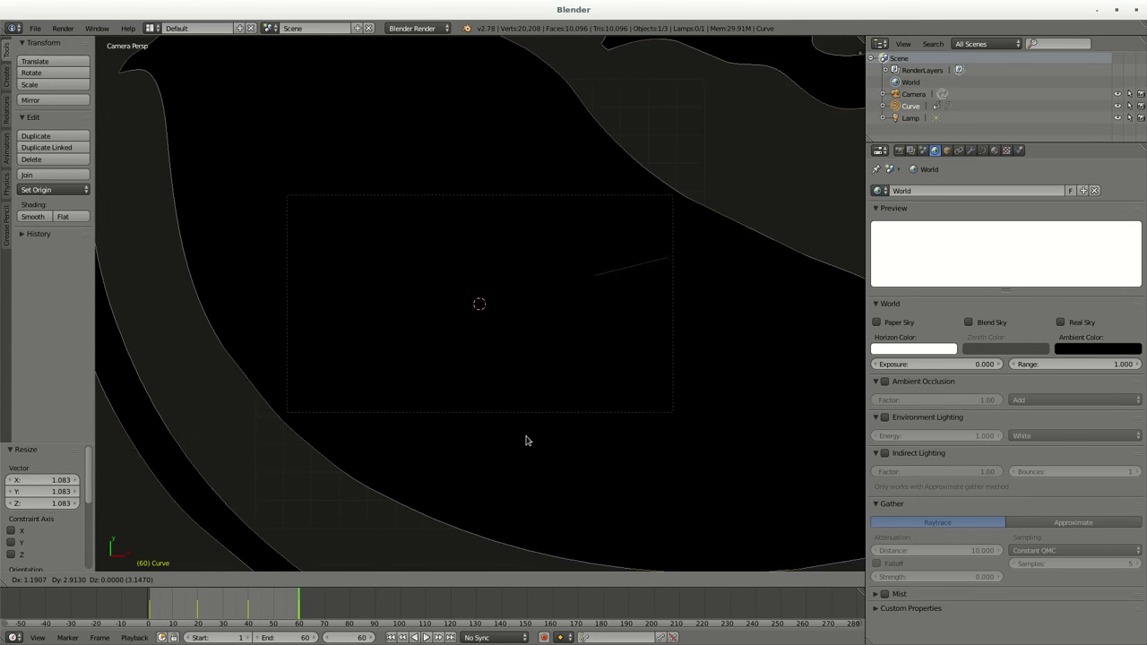
key(i)
click(542, 440)
Keyframe the logo rotated about -145° at frame 50.
key(alt+a)
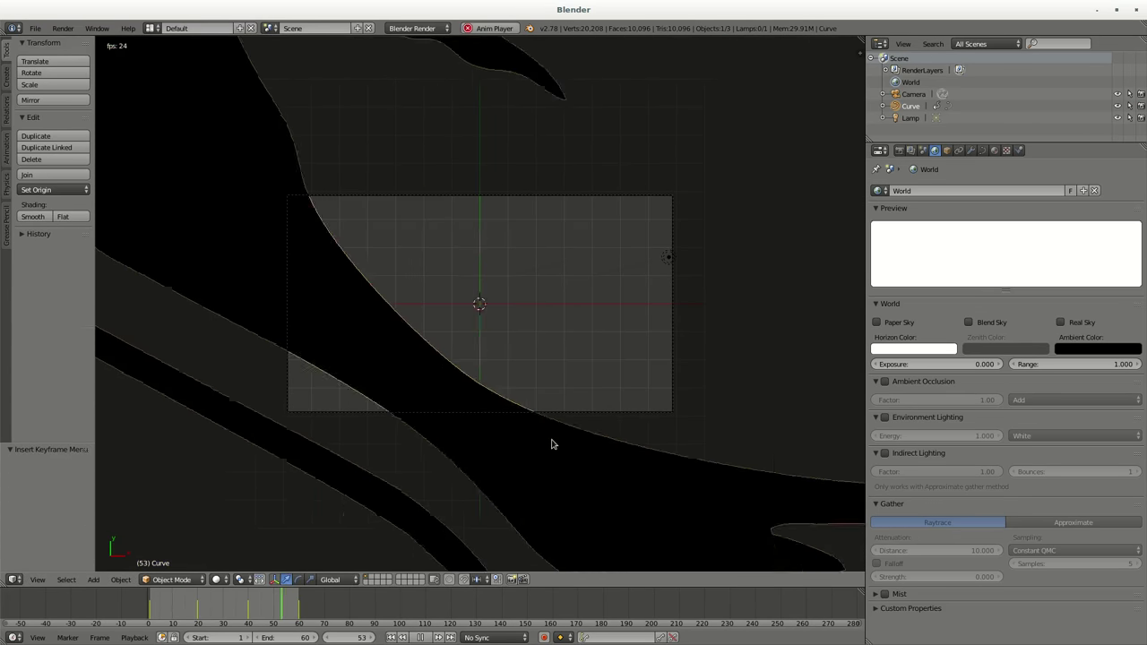
key(Escape)
click(273, 613)
key(r)
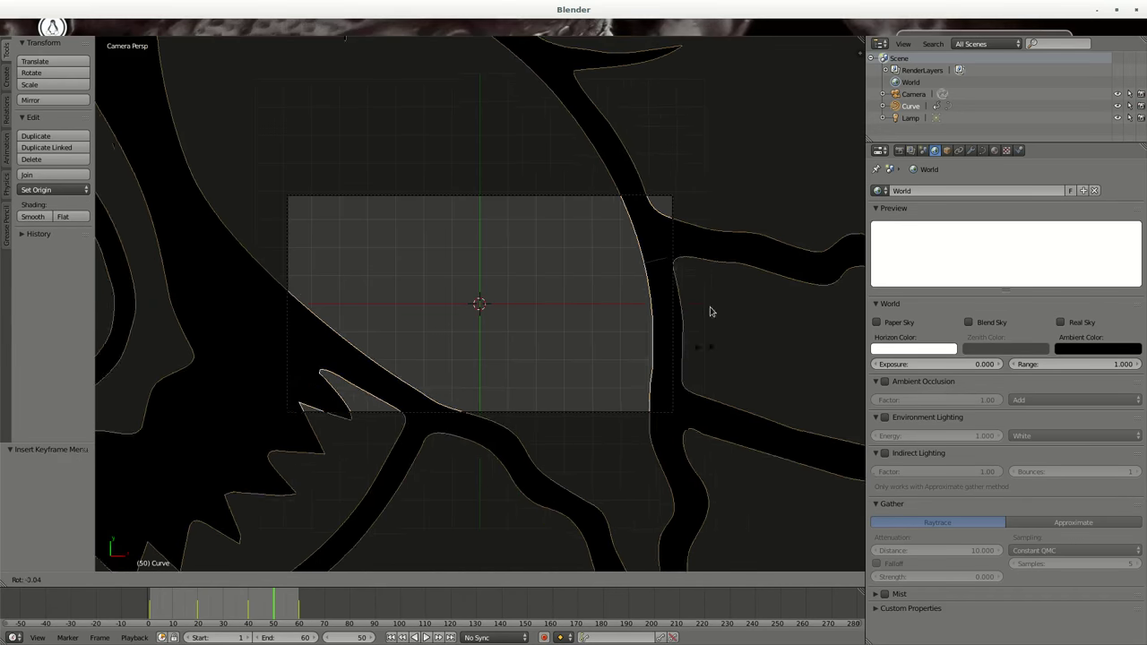
click(633, 277)
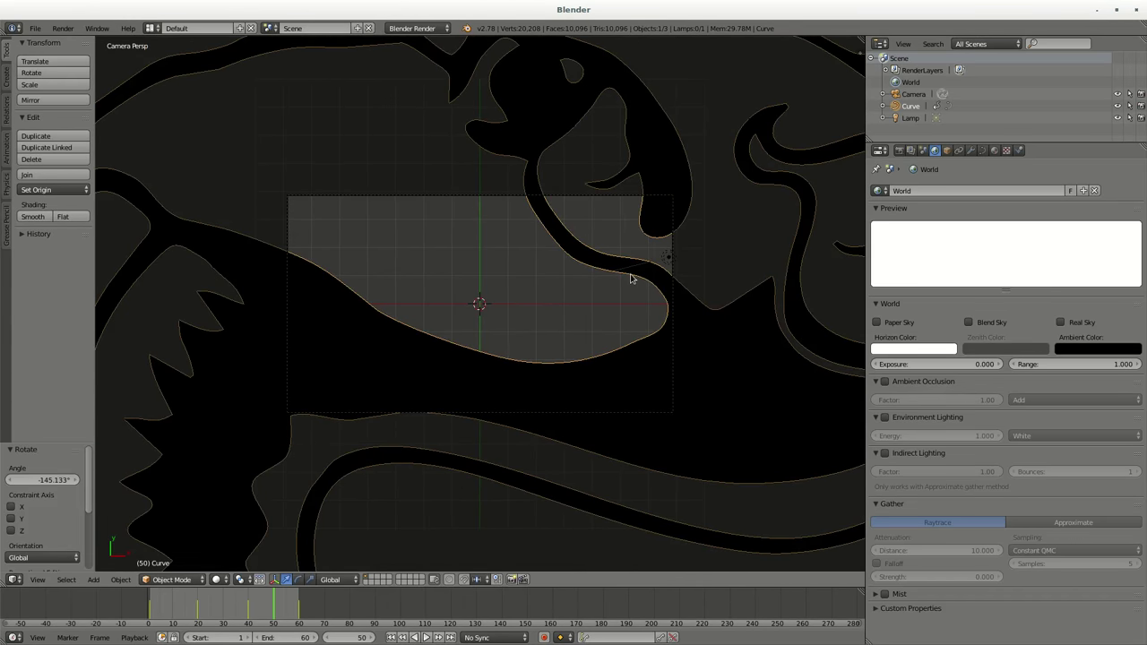
key(i)
click(627, 269)
Preview the animation playback and bring up the Render settings.
key(alt+a)
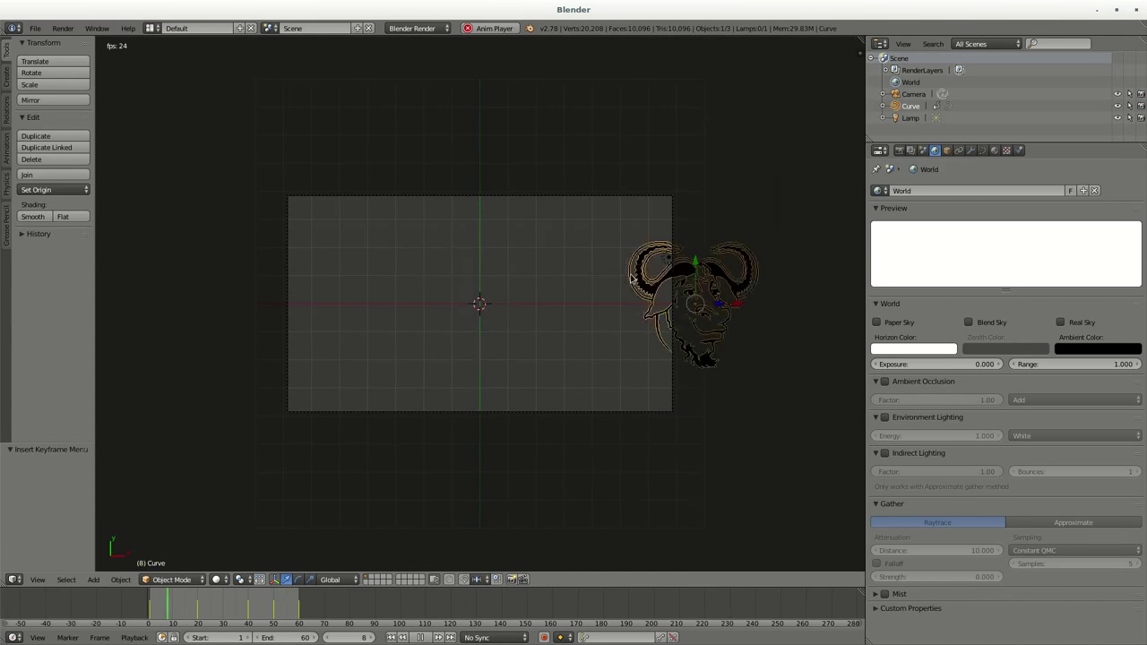
key(Escape)
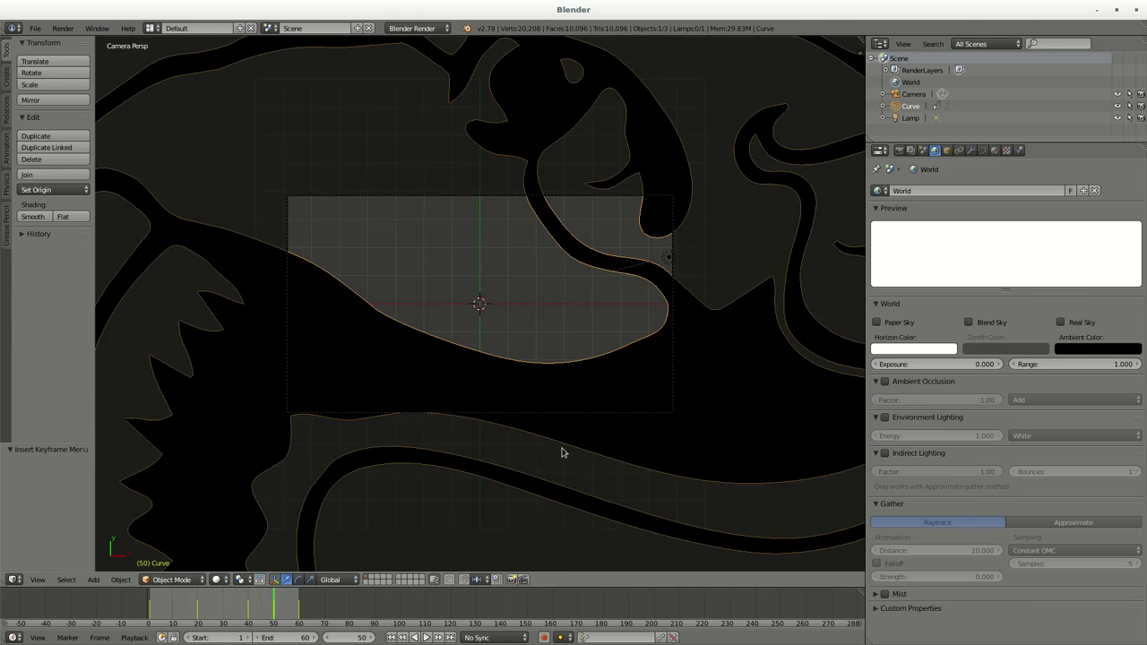
key(alt+a)
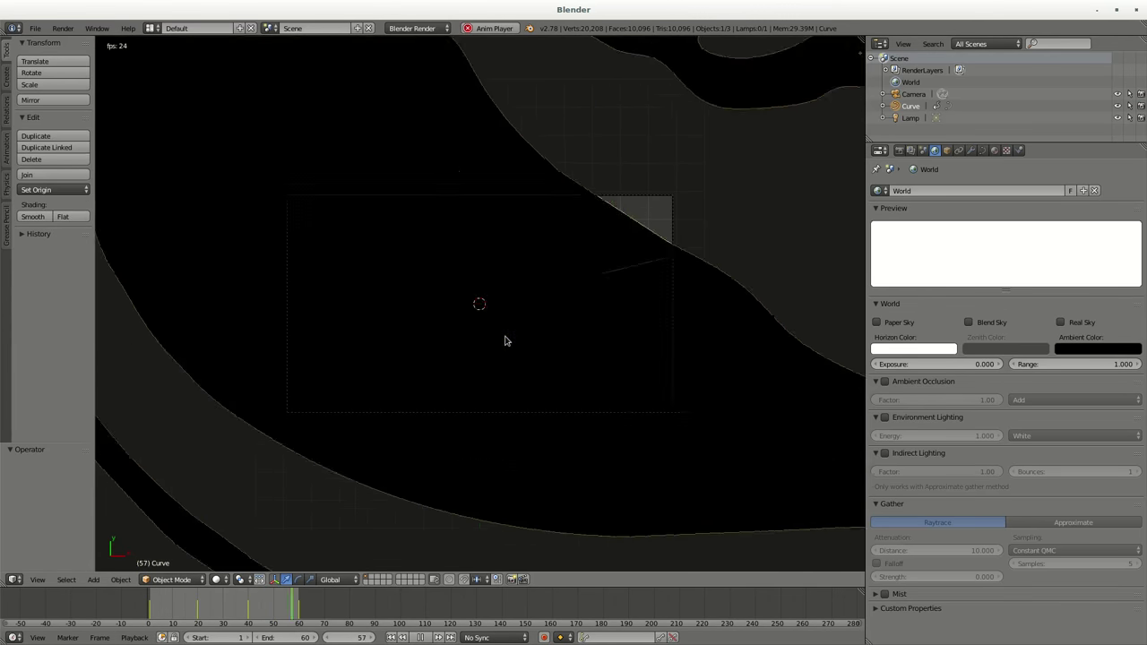
key(Escape)
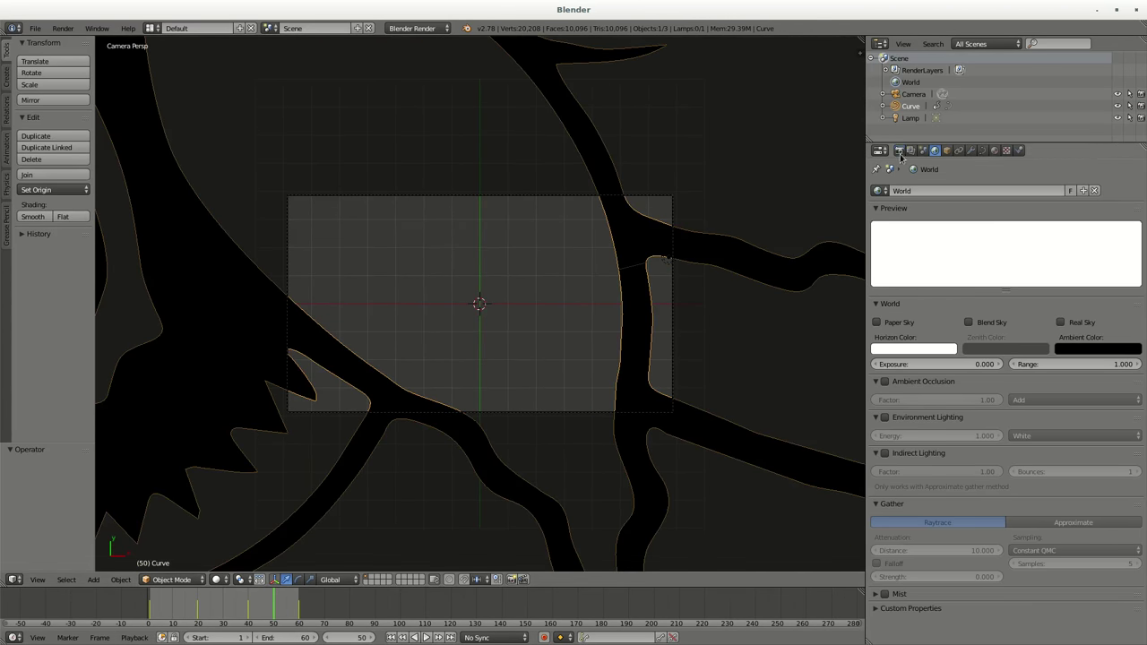
click(899, 150)
Set the render output to /home/metalx1000/www/intro2017/gnuBW as Xvid video.
click(1135, 512)
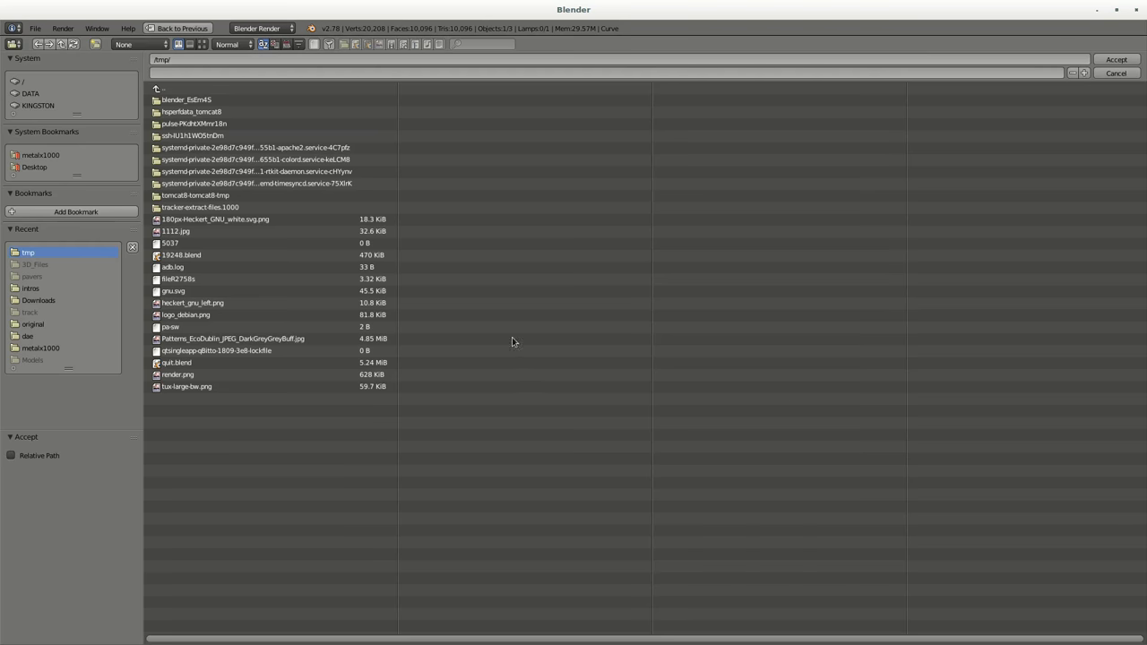
click(40, 348)
click(170, 326)
click(245, 59)
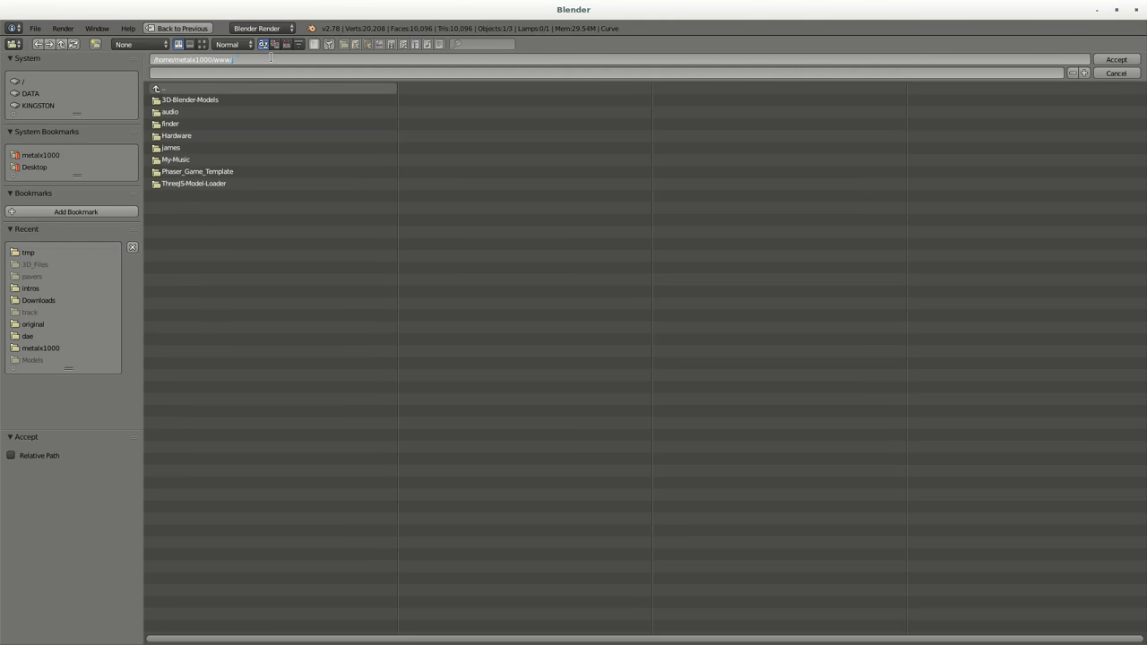
text(intro2017)
key(Return)
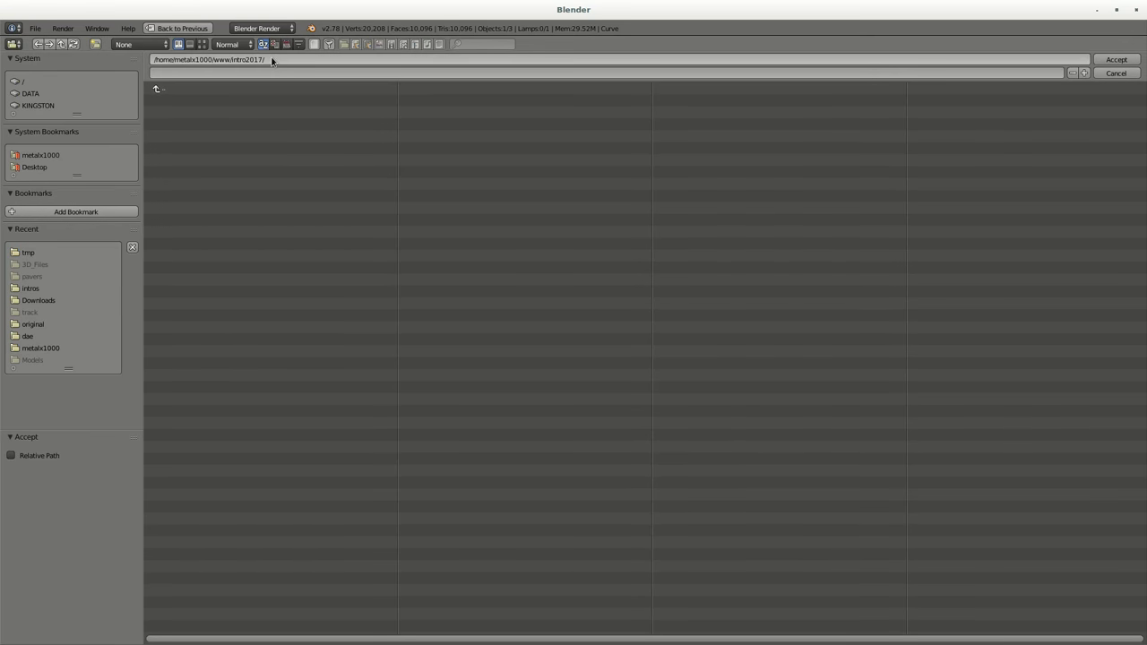
click(264, 72)
key(Return)
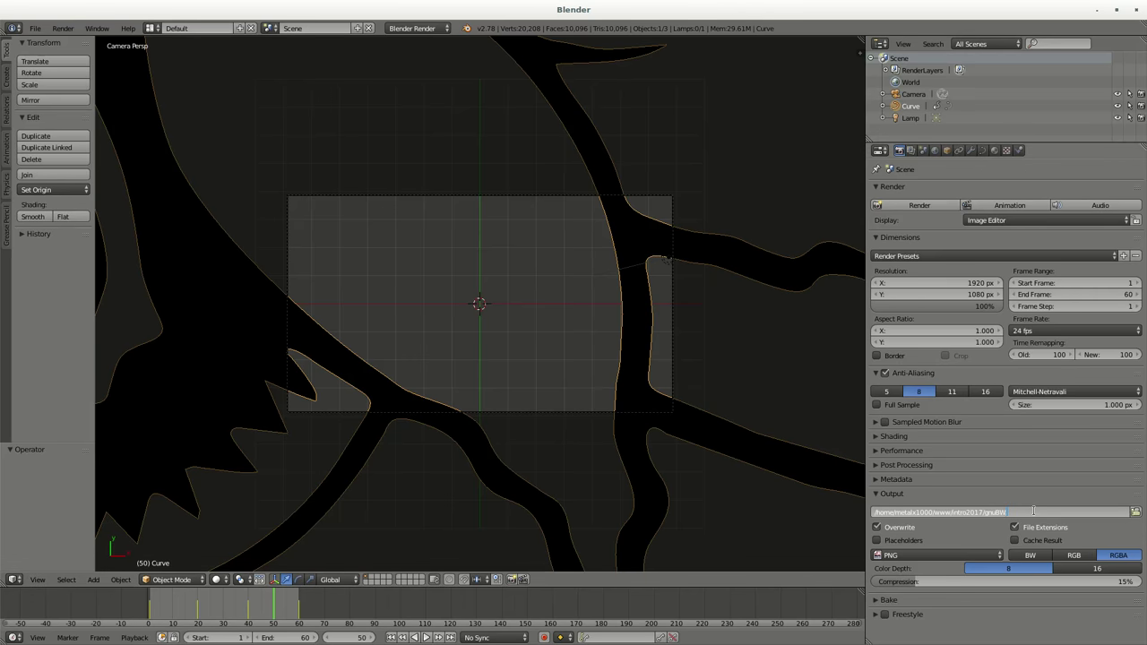
click(952, 562)
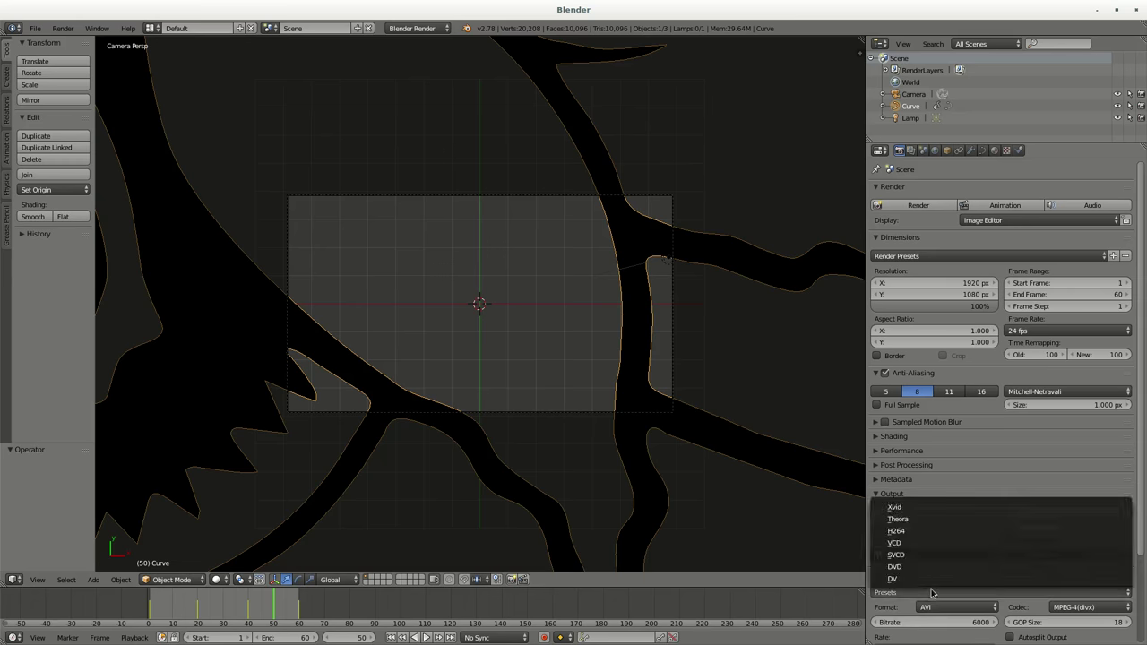
click(933, 563)
Save the project as gnuBW.blend.
key(ctrl+s)
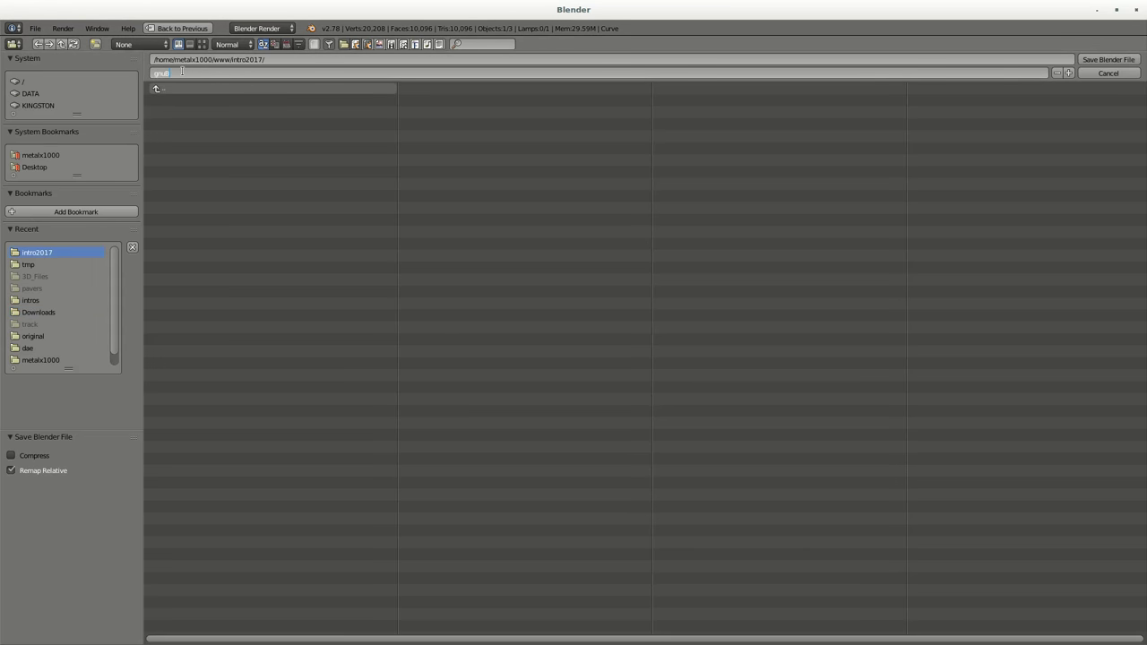
text(W)
key(Return)
click(999, 208)
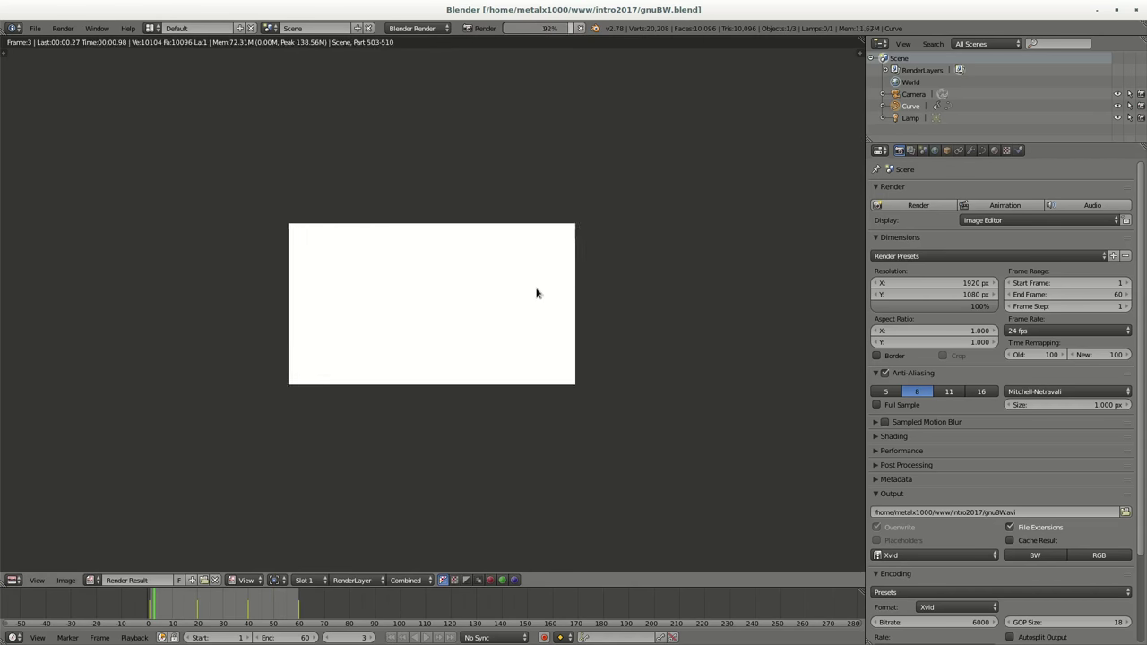
After the black-on-white render finishes, start a fresh scene without the cube in top view.
scroll(536, 293, up, 1)
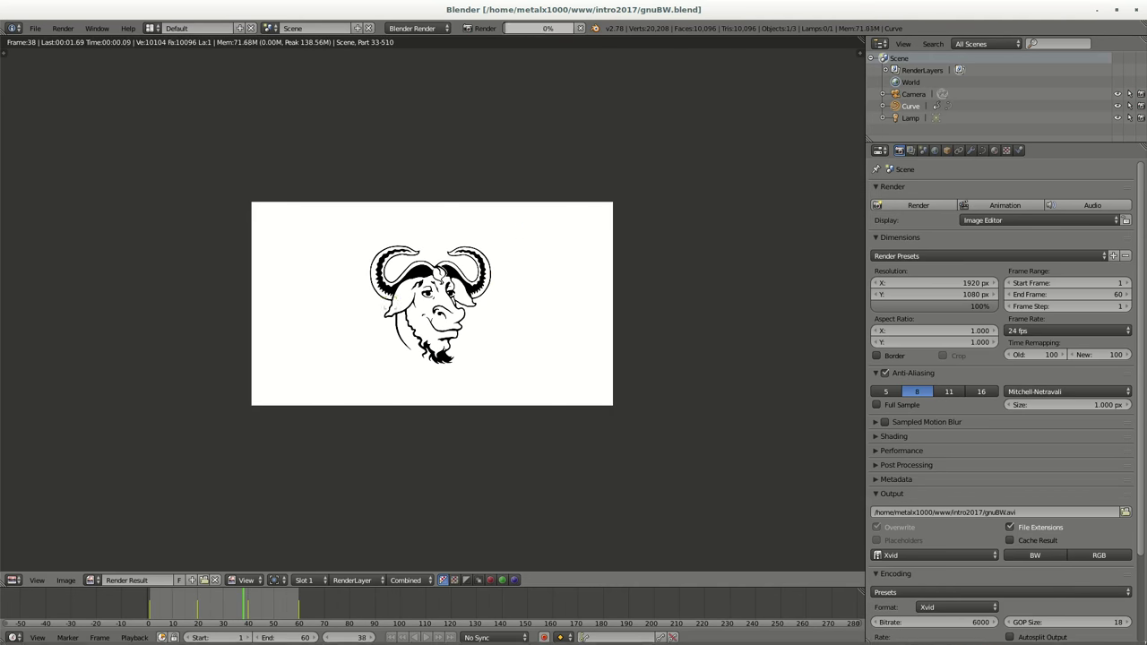
click(963, 638)
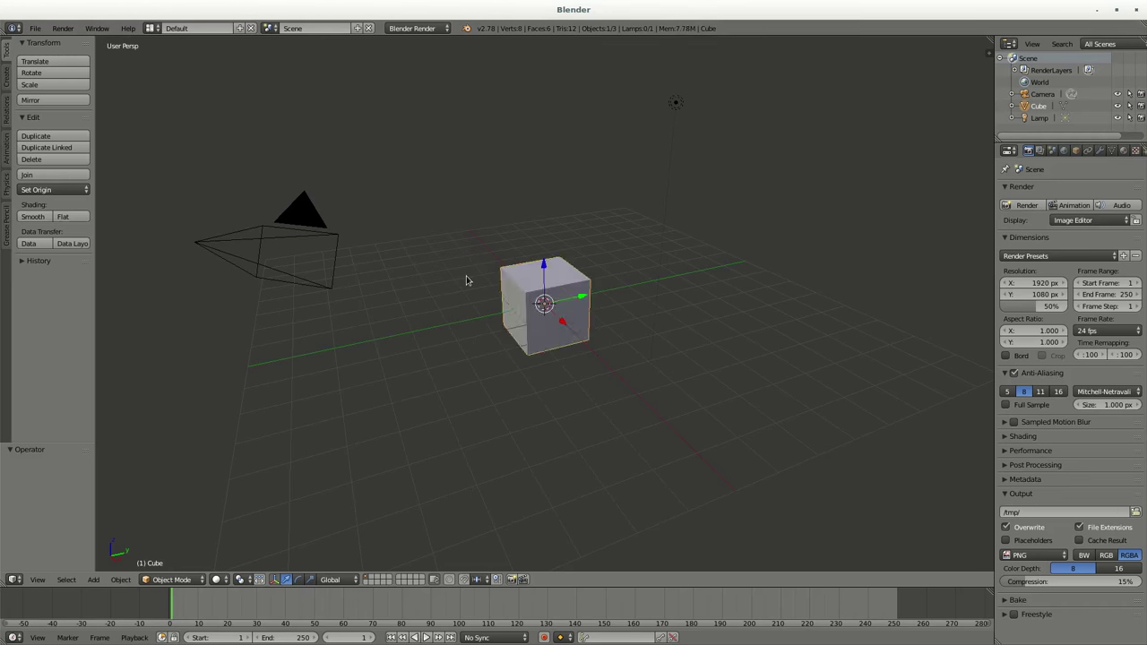
key(KP_7)
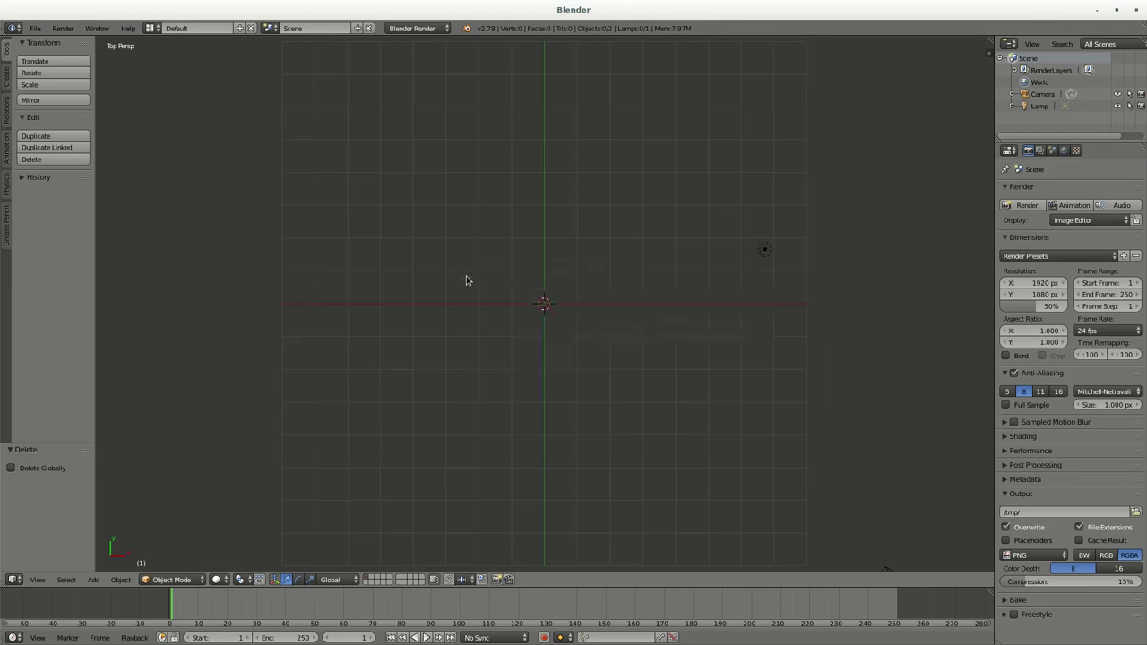
Import the Tux penguin SVG from the /tmp folder.
key(space)
text(svg)
key(Return)
click(28, 266)
click(170, 241)
key(Return)
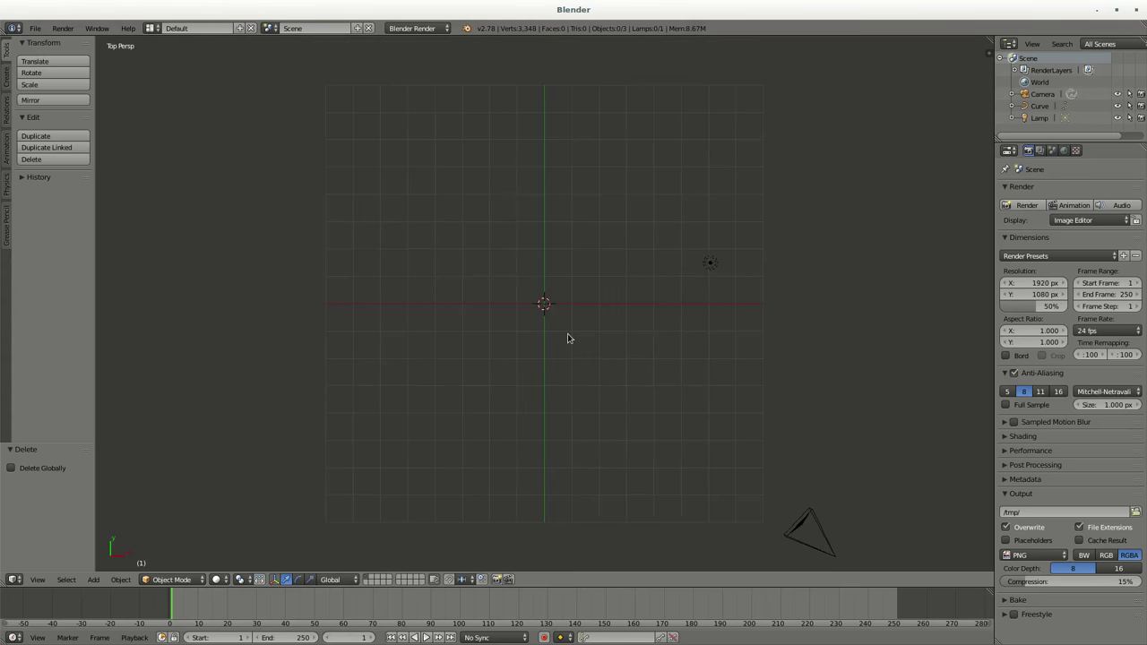
Enlarge the penguin, align the camera to the view, and centre its points on the origin.
right_click(567, 331)
key(s)
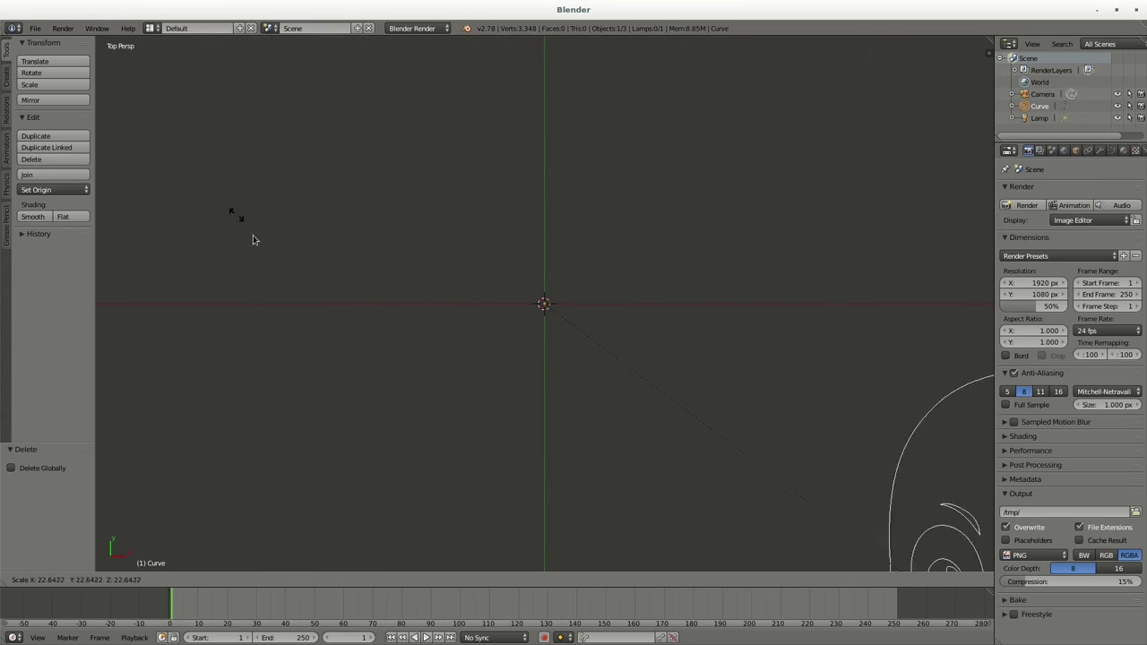
click(502, 320)
key(ctrl+alt+KP_0)
scroll(514, 315, down, 2)
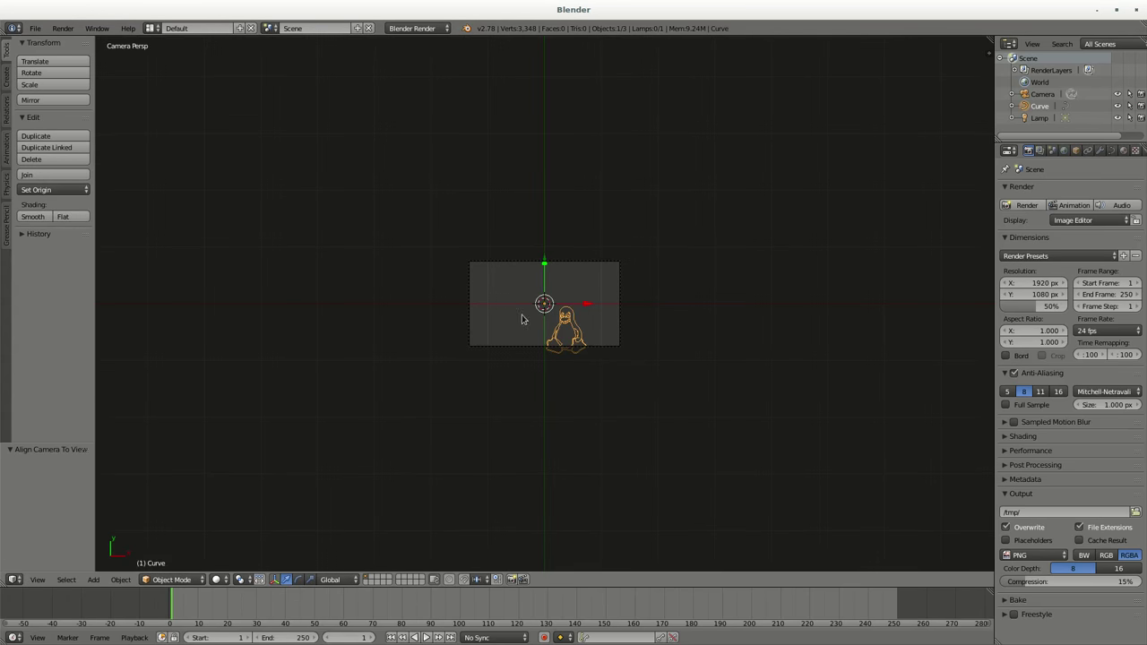
key(Tab)
key(shift+s)
click(571, 313)
key(Tab)
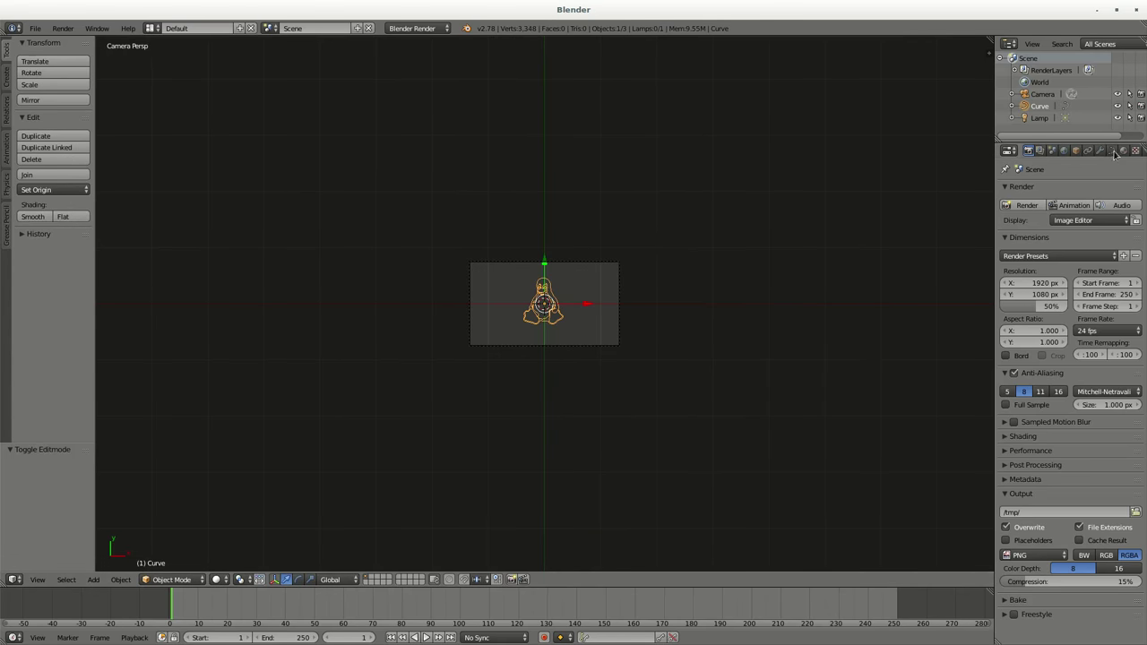
click(1113, 150)
key(Home)
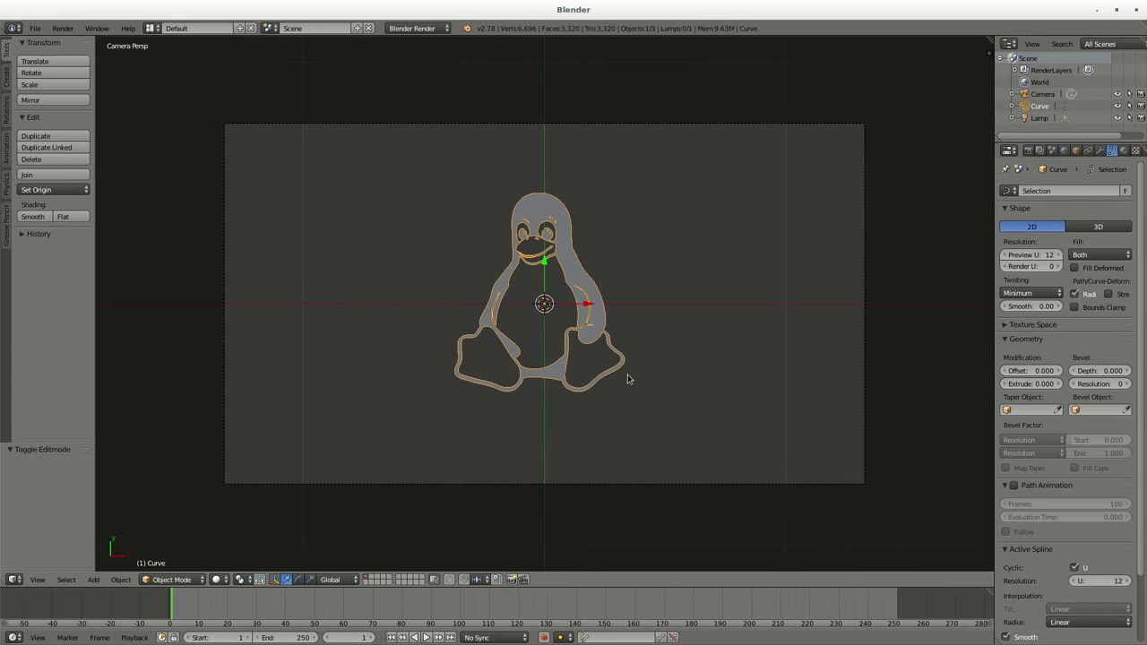
Shift the penguin left and give it a new black material.
scroll(627, 379, up, 1)
key(g)
click(440, 323)
click(1124, 149)
click(1063, 230)
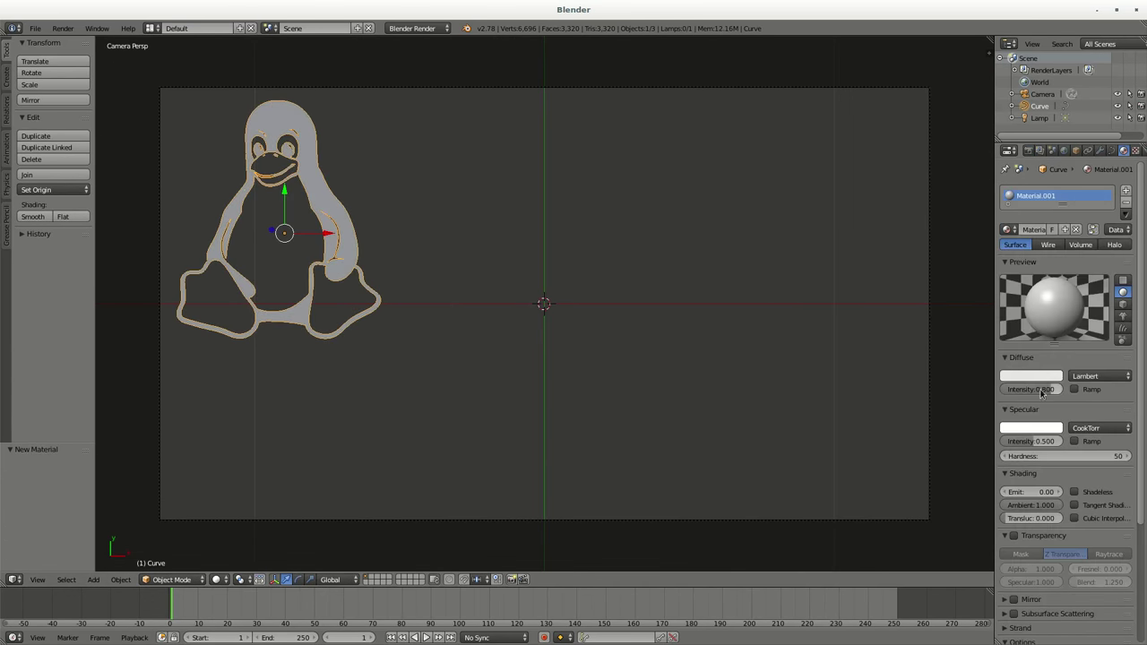
click(1031, 376)
mouse_move(1046, 219)
mouse_down()
mouse_move(1046, 300)
mouse_move(1039, 188)
mouse_up()
Make the world horizon white and shrink the penguin toward the upper left.
click(1064, 150)
click(1022, 348)
key(s)
click(423, 315)
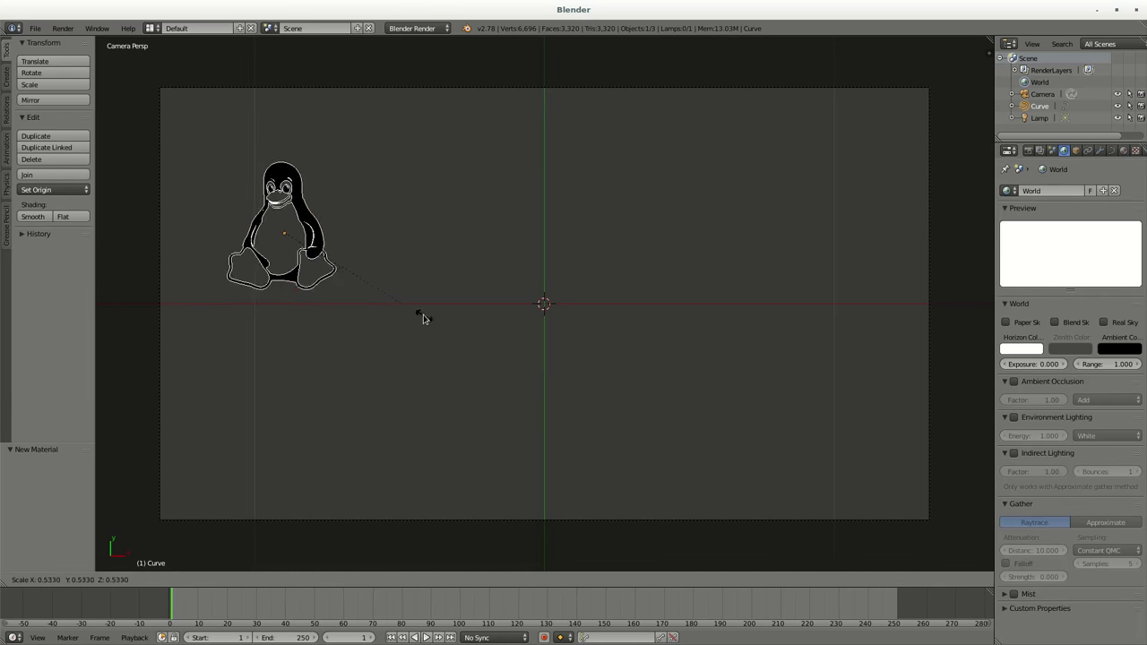
key(g)
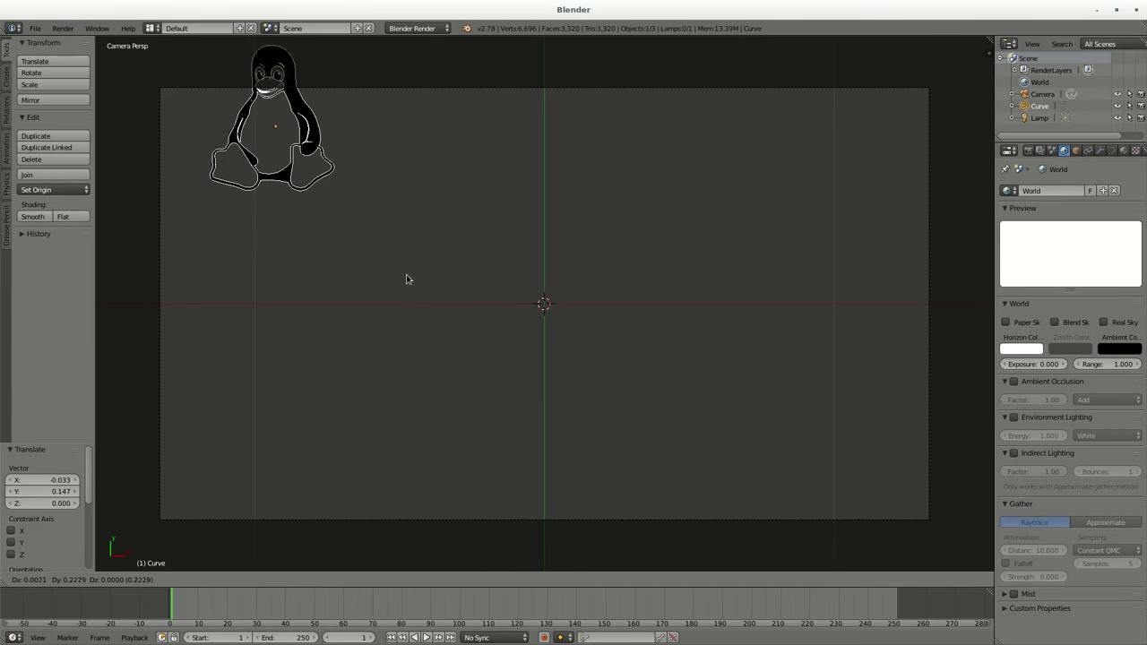
Place the penguin upper left and keyframe its location, rotation and scale at frame 30.
click(412, 350)
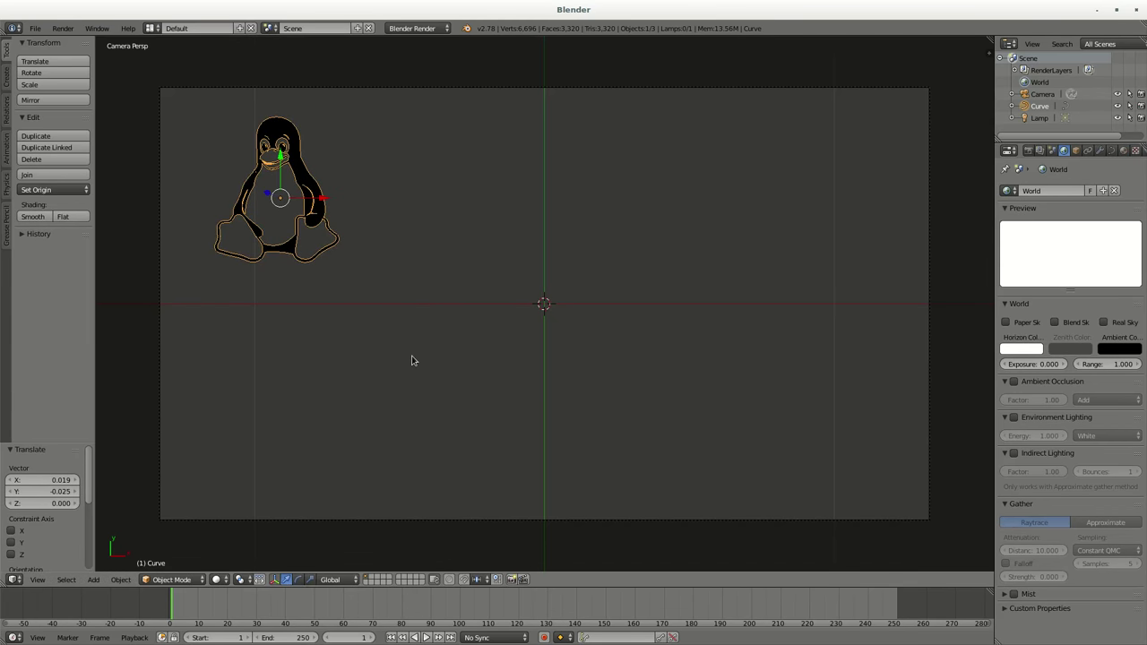
click(257, 611)
key(i)
click(339, 369)
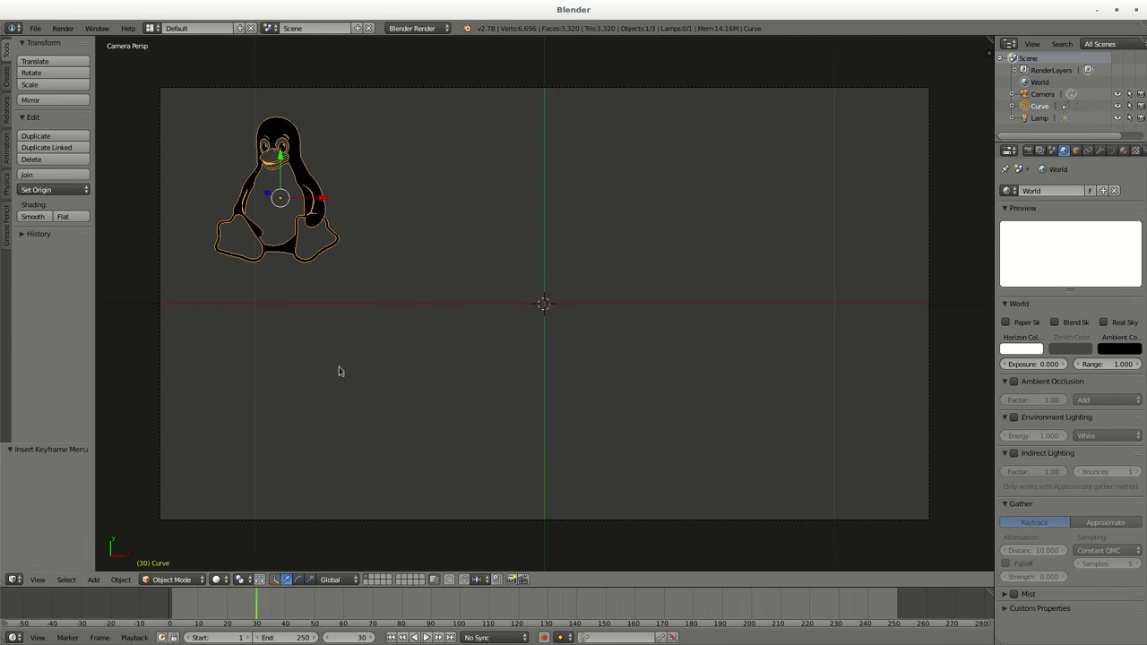
At frame 1, move the penguin up above the camera view.
click(173, 610)
key(g)
click(337, 366)
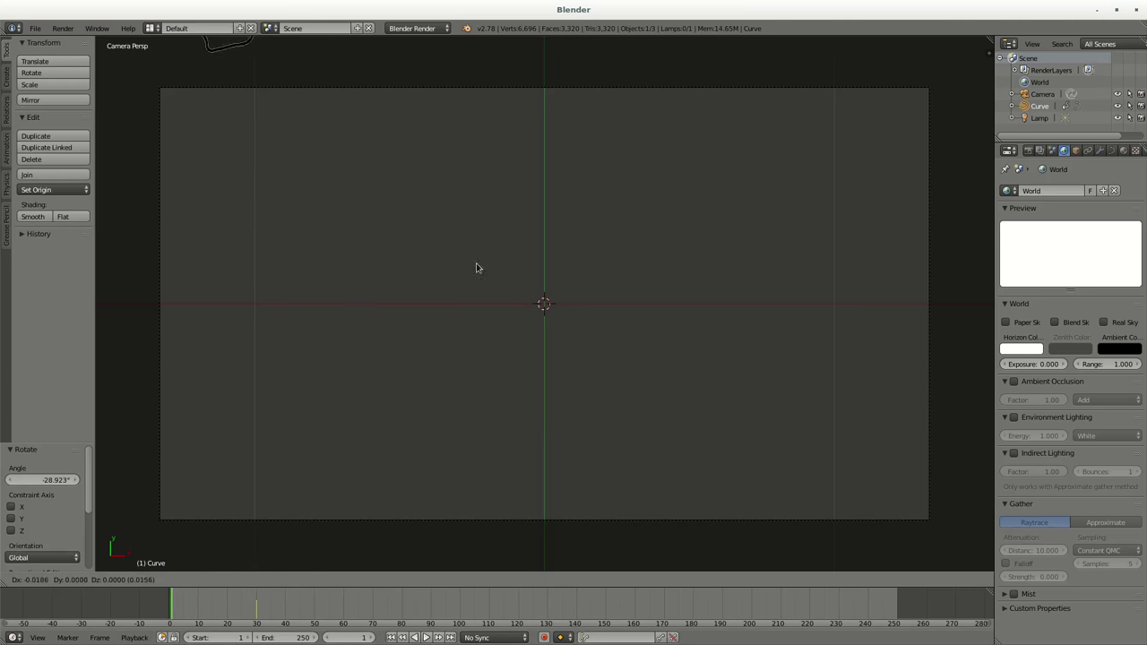
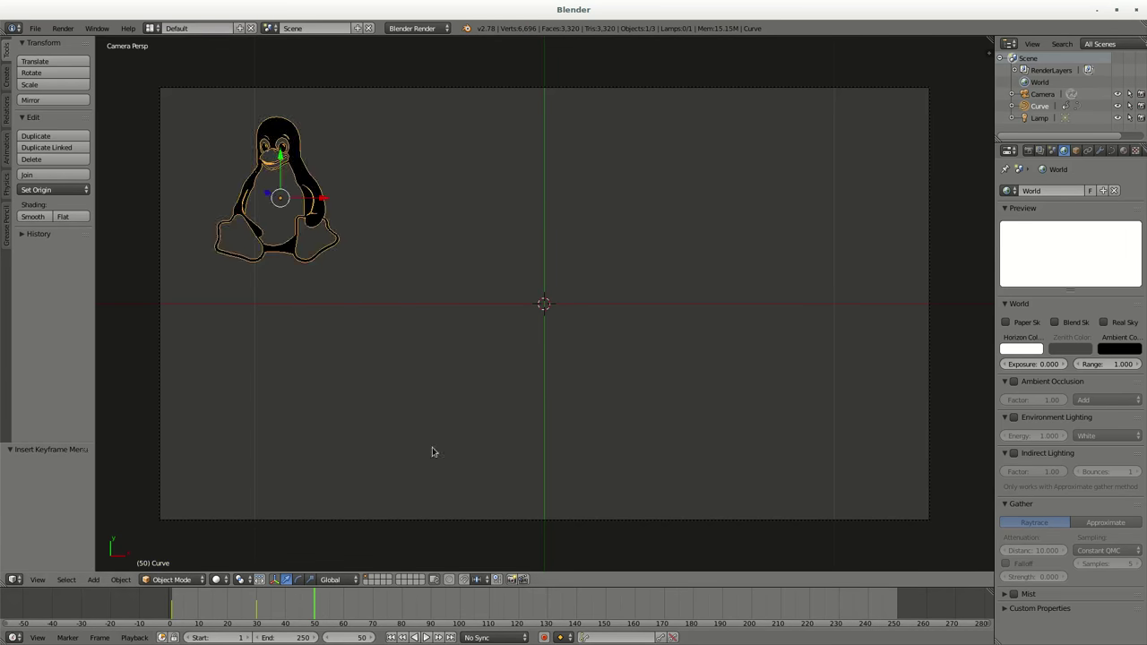
Tilt Tux and insert rotation keyframes at frames 70 and 80.
key(r)
click(398, 478)
key(i)
click(395, 480)
key(r)
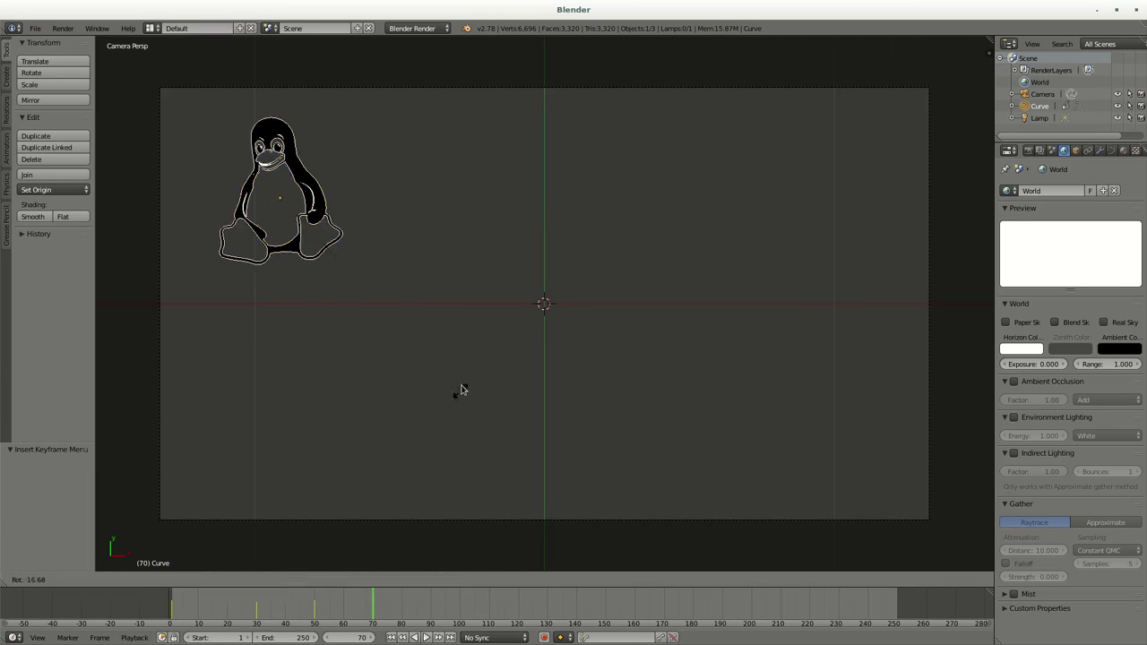
click(450, 430)
click(402, 610)
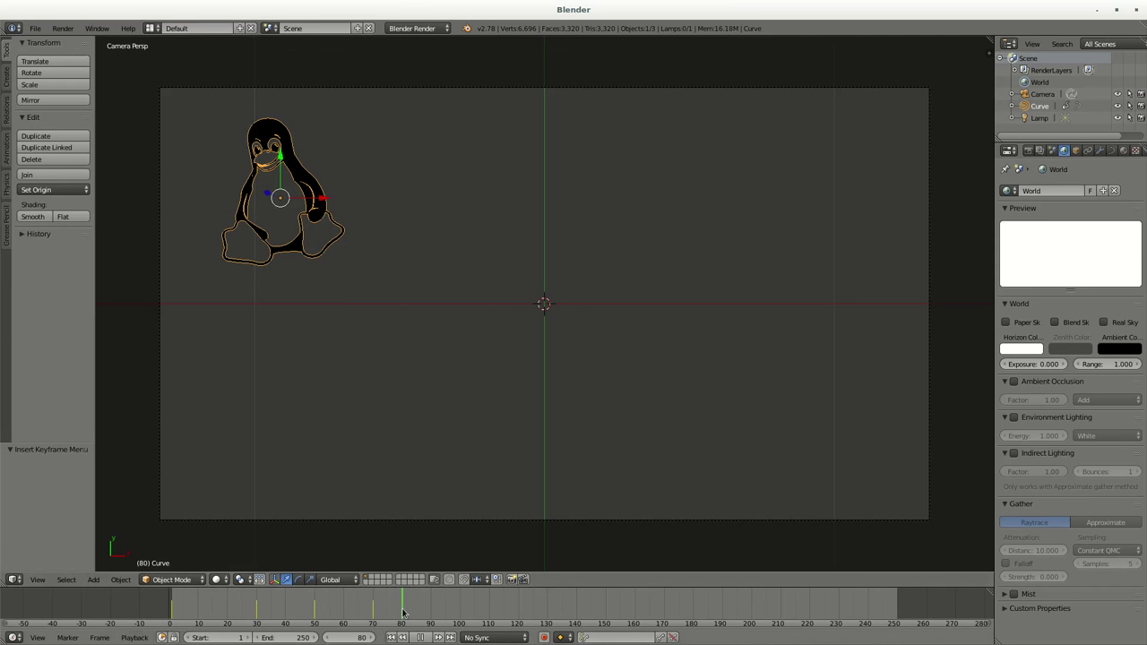
key(r)
click(436, 397)
key(i)
click(372, 403)
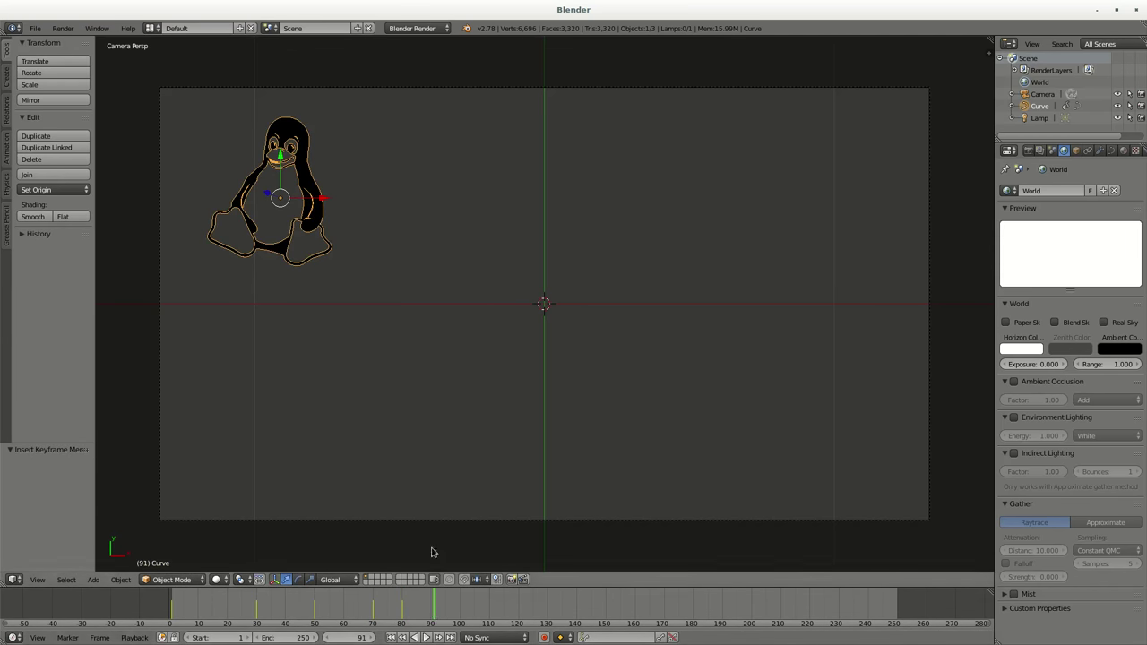
Tilt Tux the other way and keyframe its rotation at frames 90 and 100.
click(430, 605)
key(r)
click(478, 397)
key(i)
click(479, 401)
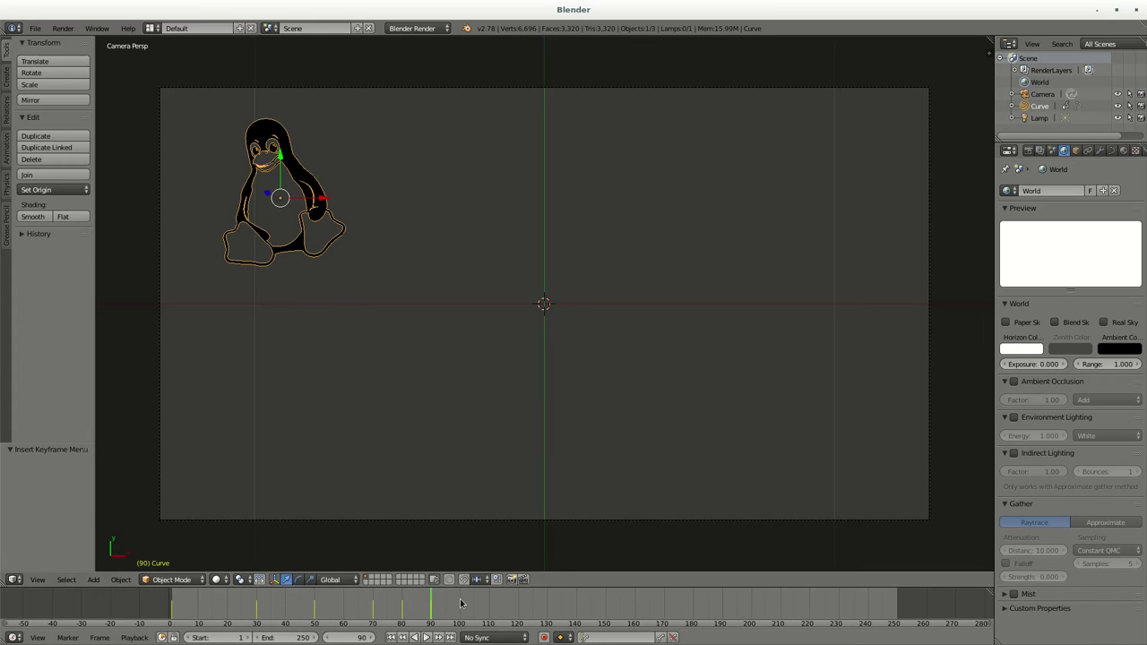
click(461, 603)
key(r)
click(376, 438)
key(i)
click(374, 439)
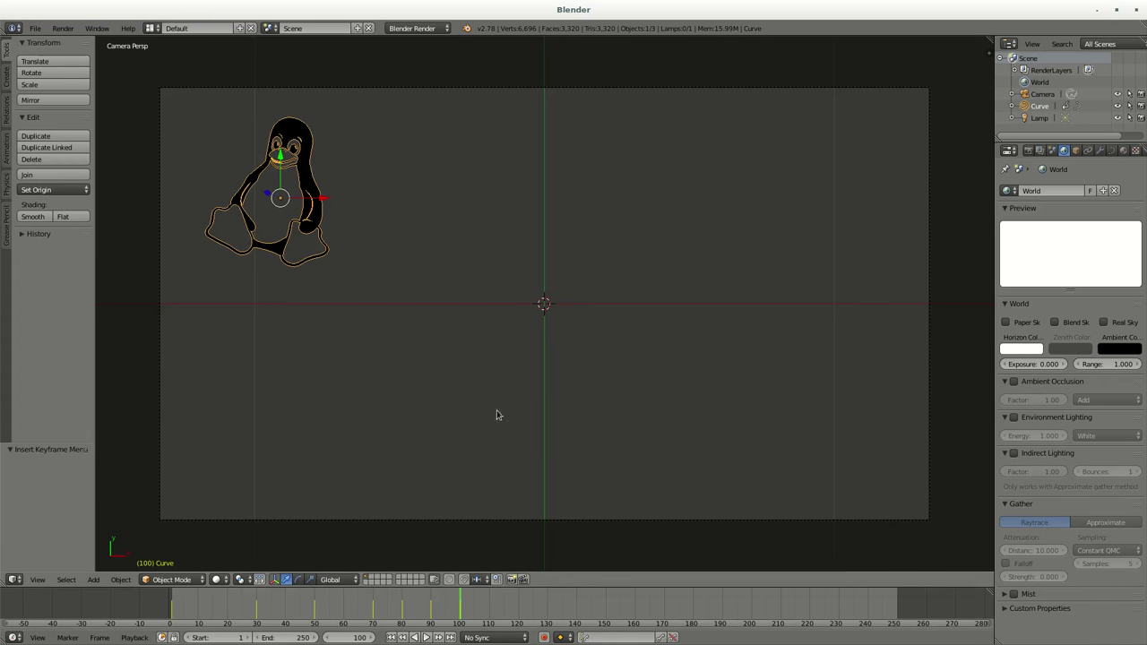
Set the animation end frame to 90, play it back, and render a test frame.
key(Return)
key(alt+a)
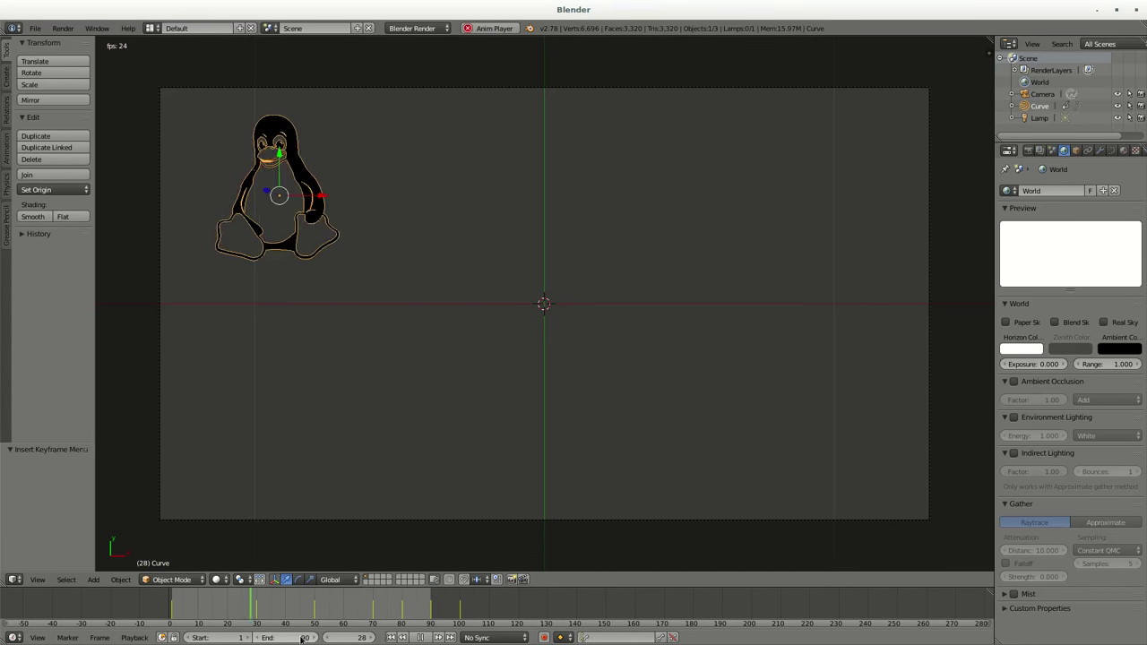
key(F12)
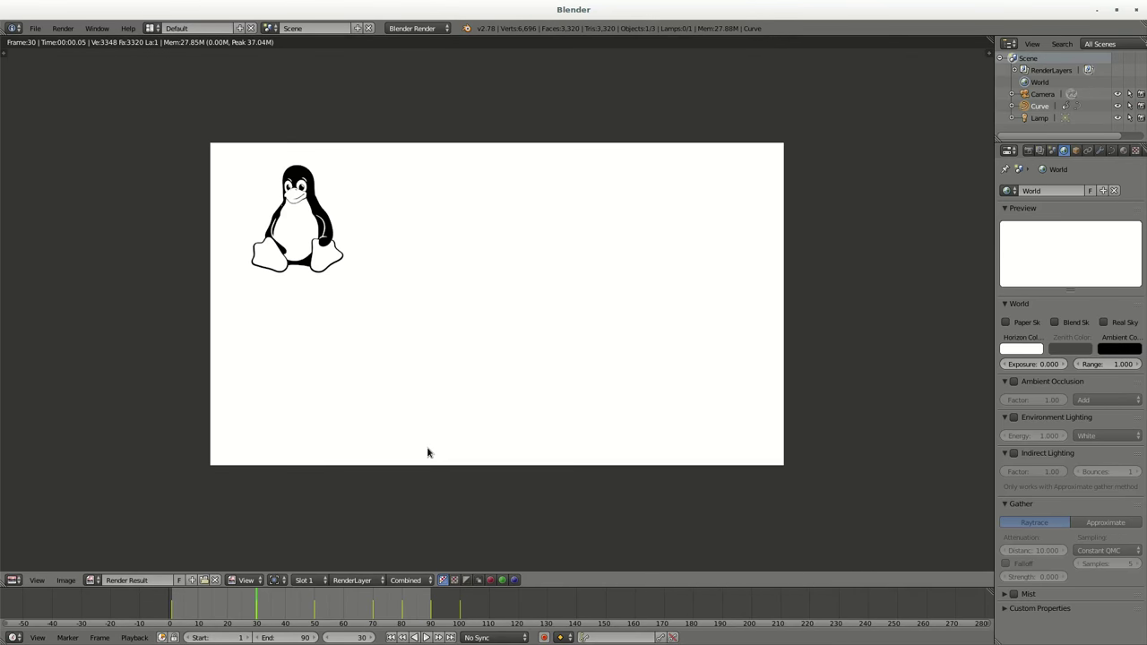
key(Escape)
Import debian.svg and give the swirl the black Material.001.
key(ctrl+space)
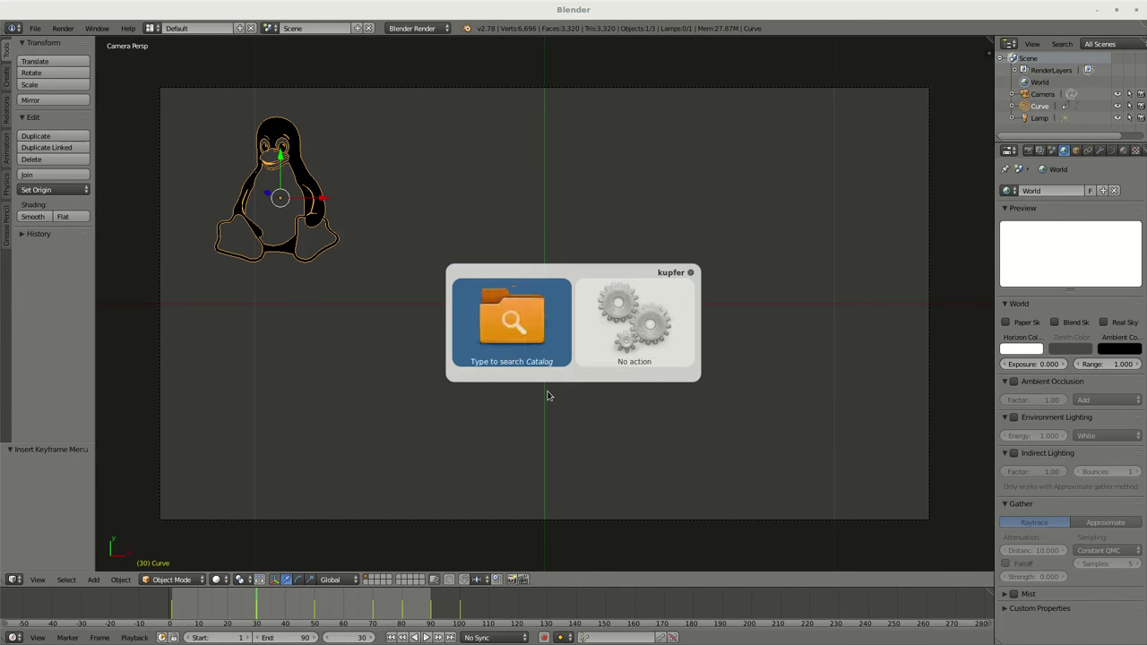
key(Escape)
double_click(198, 231)
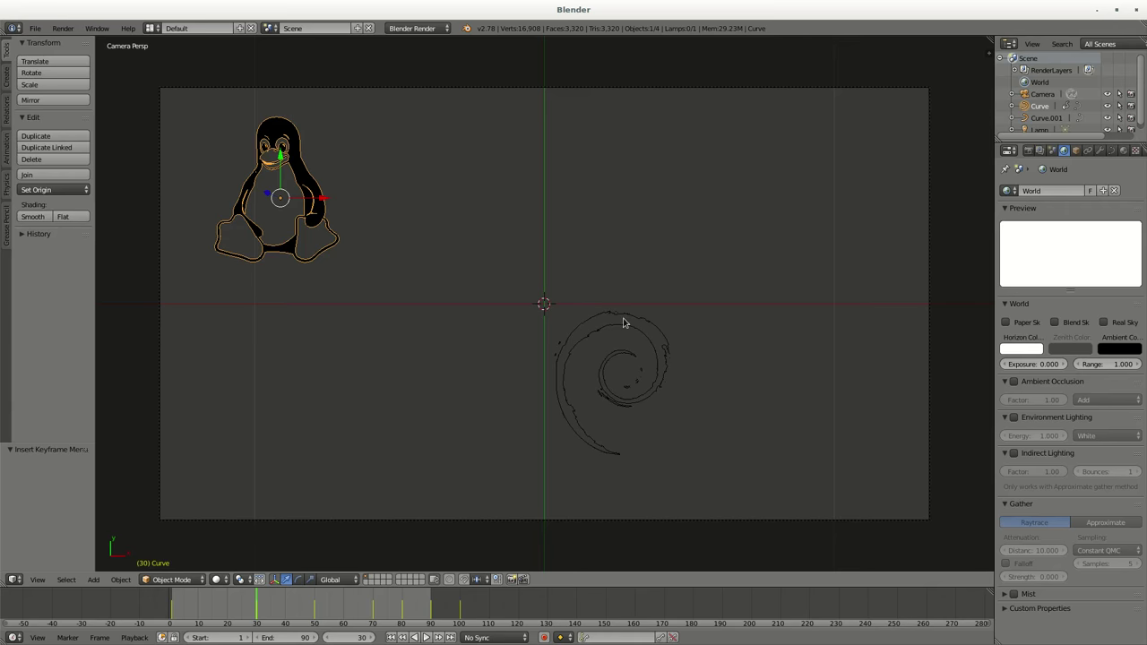
click(1007, 229)
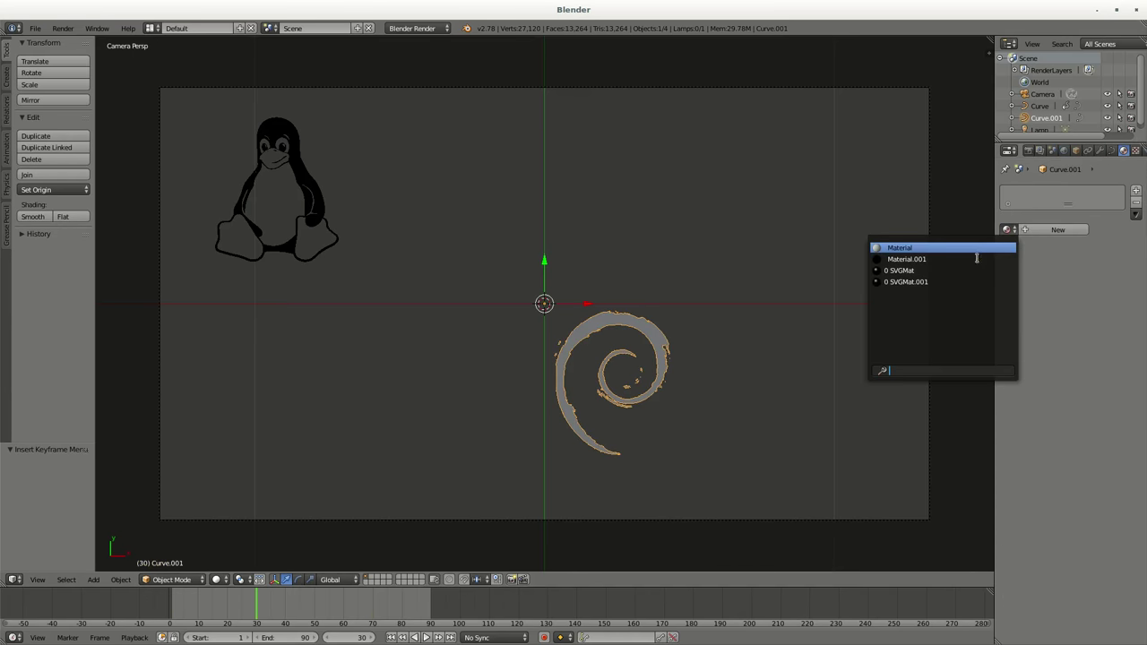
click(973, 248)
Move the Debian swirl to the lower right of the camera frame.
key(Tab)
key(g)
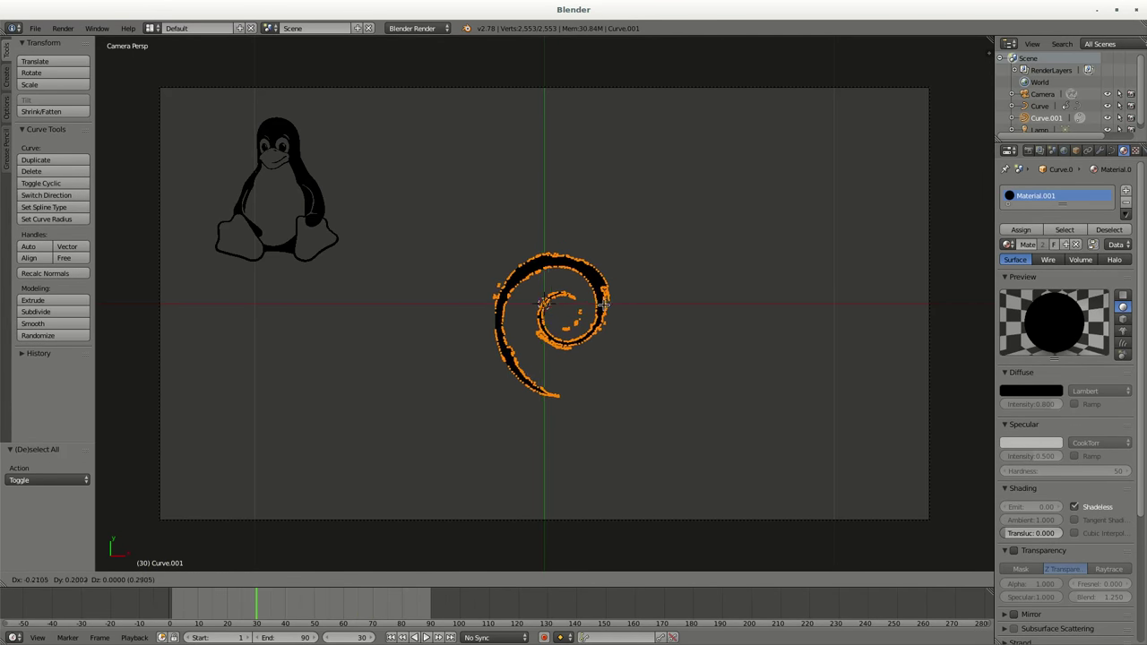
key(Tab)
key(g)
click(852, 407)
Preview a render, then keyframe the swirl's current position.
key(F12)
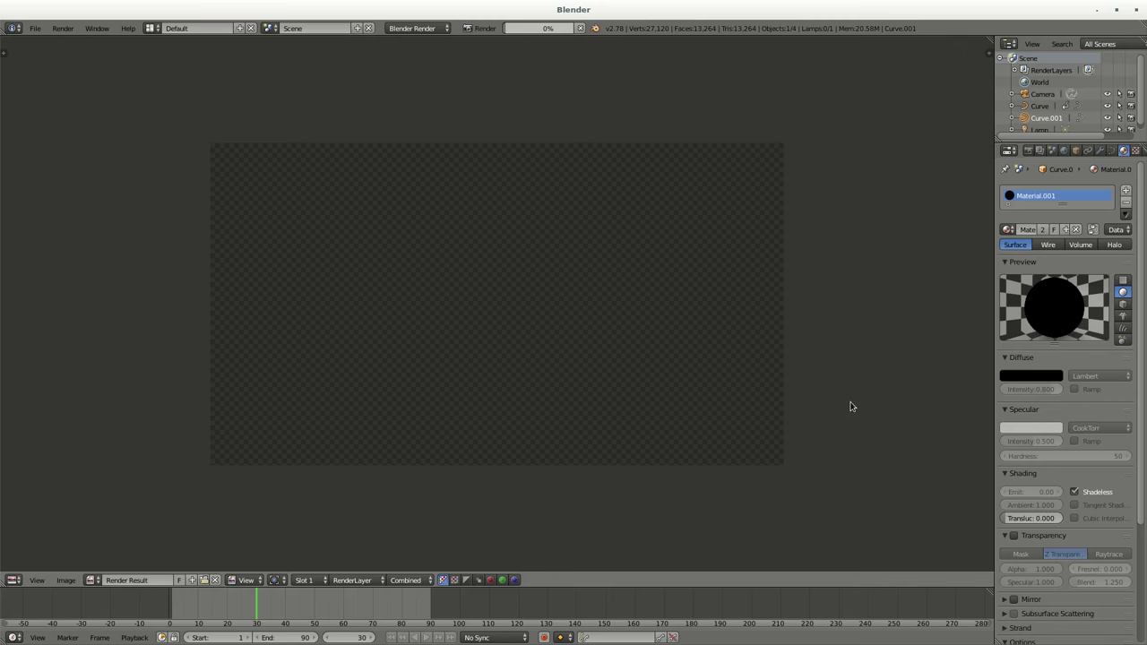
key(Escape)
key(i)
click(762, 474)
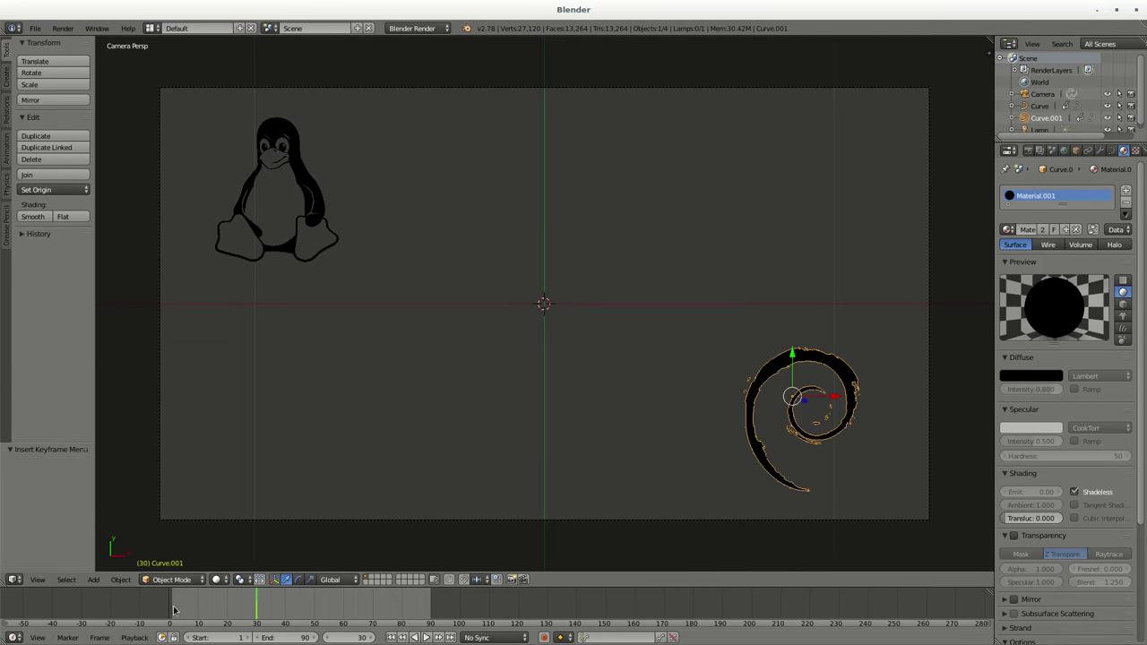
Rotate the swirl and keyframe its rotation at frame 35.
click(173, 610)
key(r)
click(162, 436)
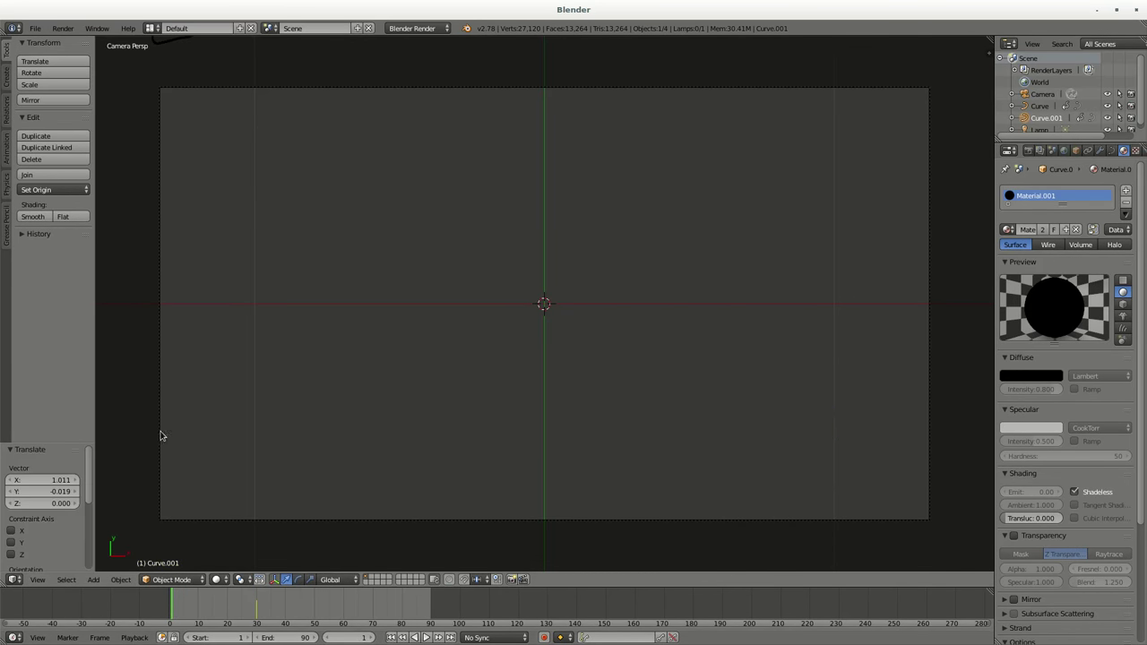
scroll(269, 430, down, 3)
scroll(684, 451, down, 1)
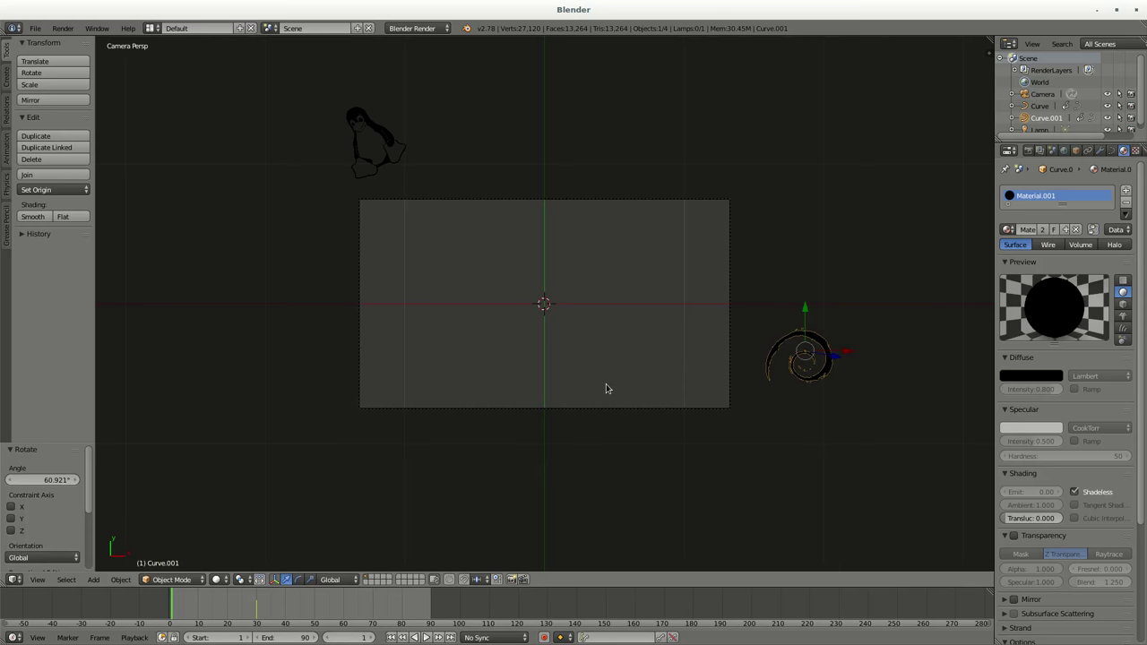
click(268, 611)
key(i)
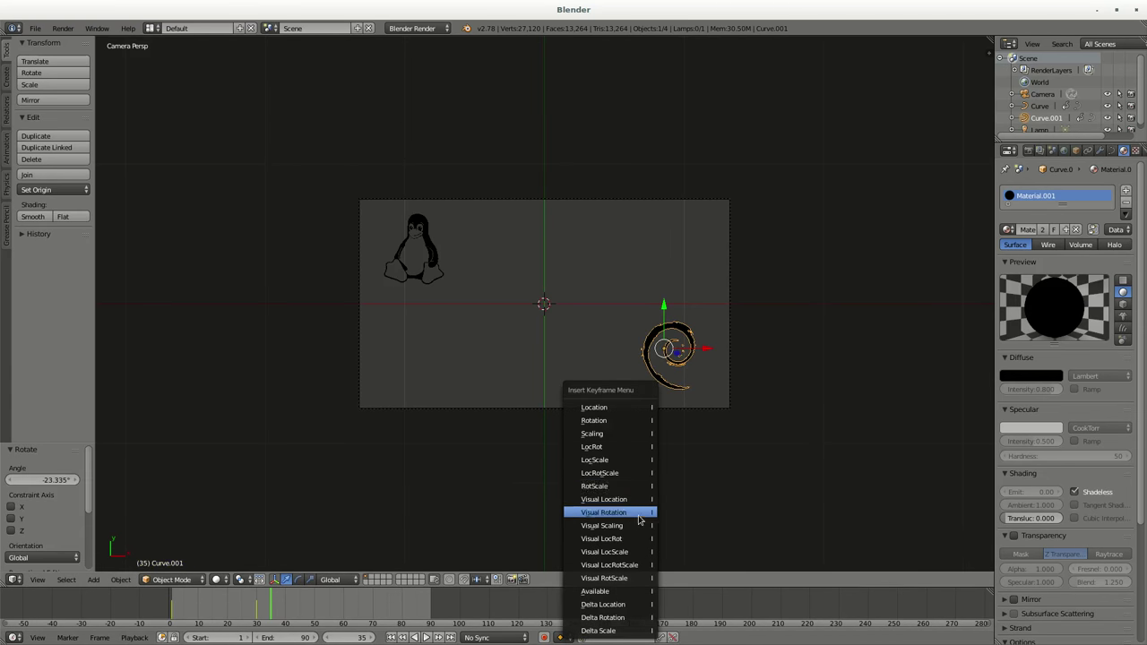
click(618, 512)
Tilt the swirl back and forth, keyframing its rotation through frame 55.
key(r)
click(708, 473)
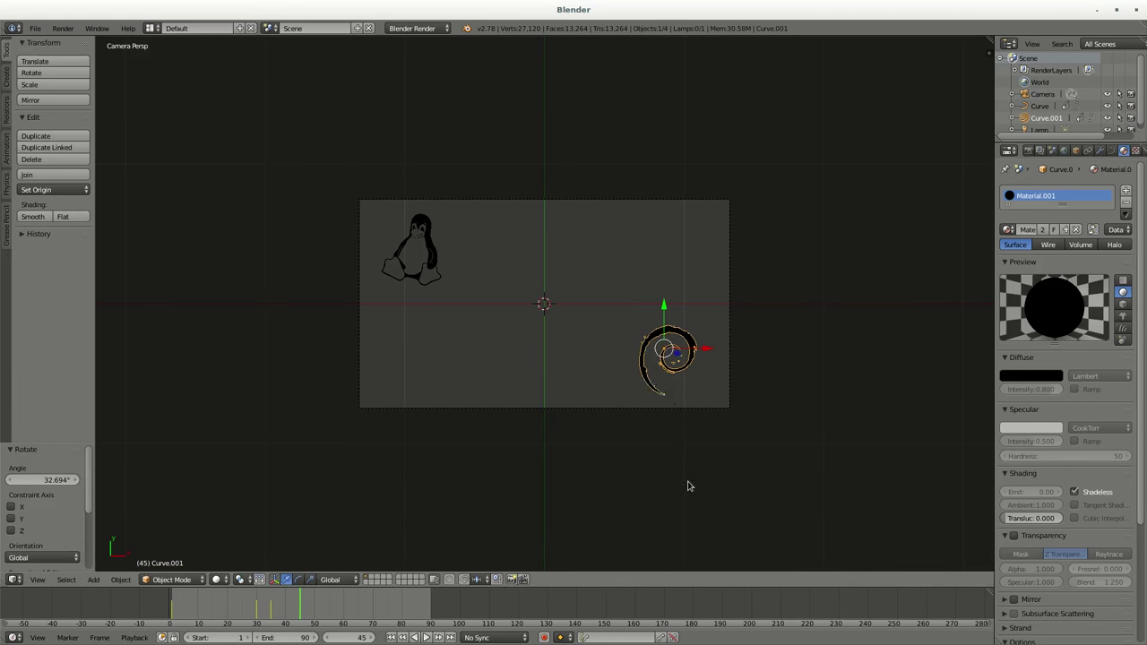
key(i)
click(628, 507)
key(g)
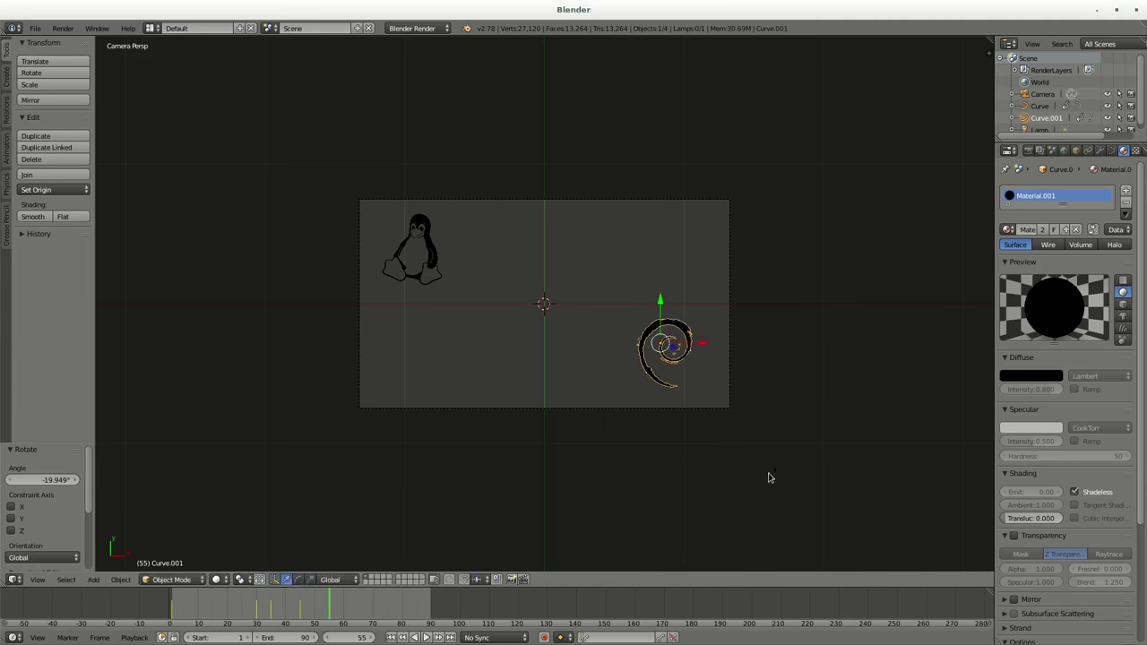
click(776, 476)
key(i)
click(751, 485)
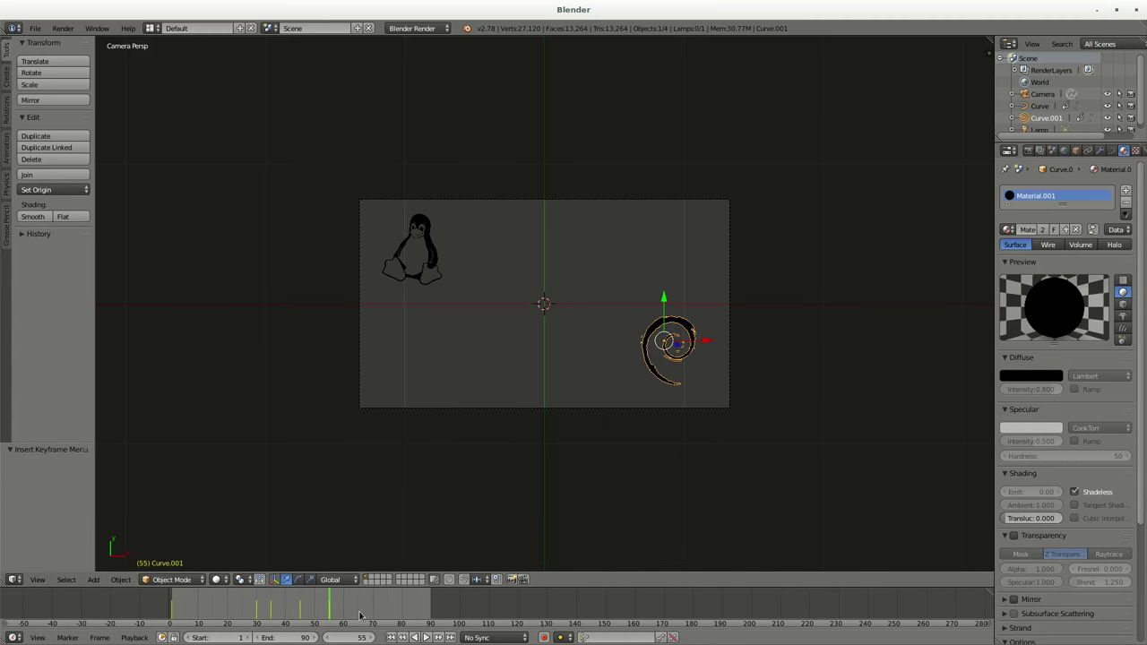
key(r)
click(610, 513)
key(i)
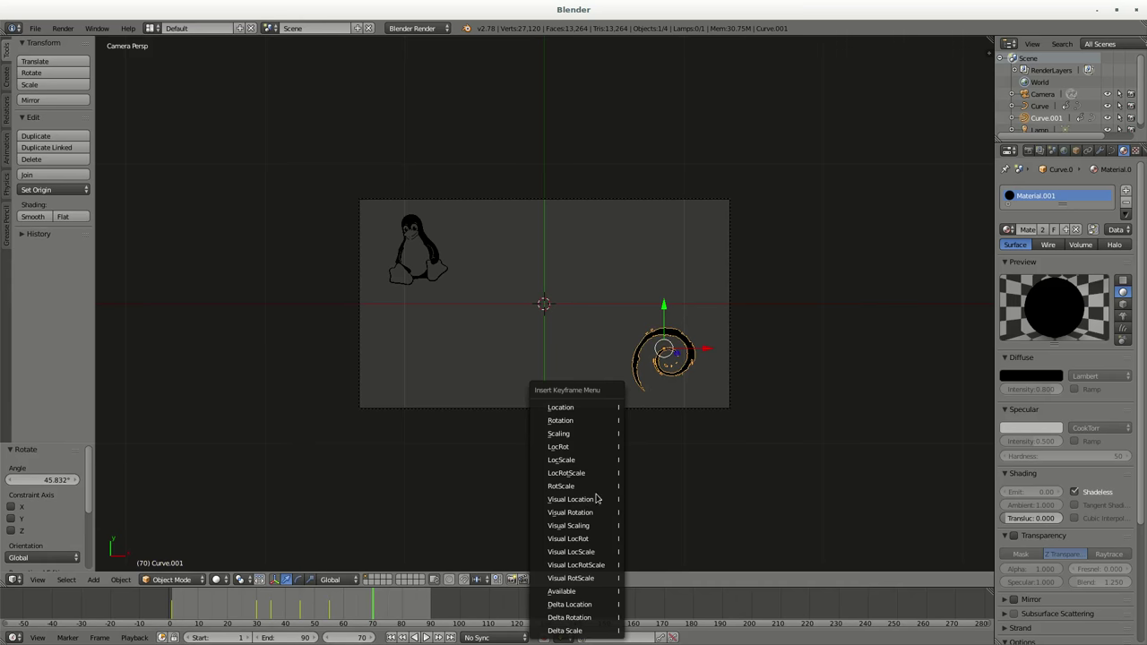
click(588, 472)
Tilt the swirl at frames 80 and 100 with a LocRotScale keyframe, then play the animation.
key(Up)
key(r)
click(827, 406)
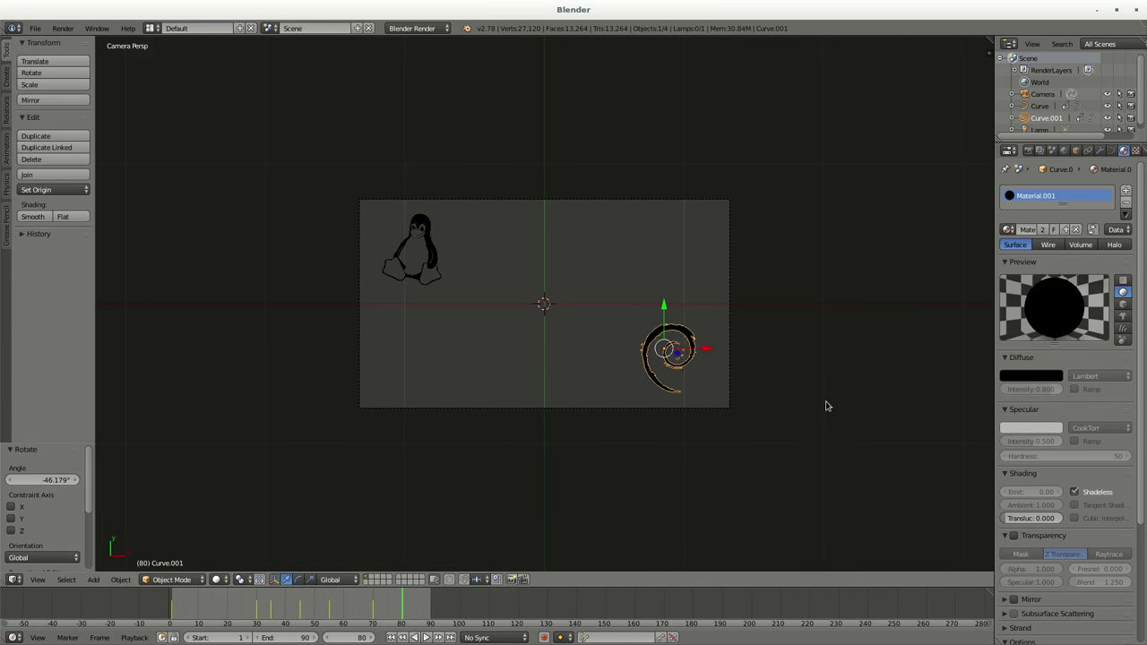
key(Up)
key(Up)
key(r)
click(751, 504)
key(i)
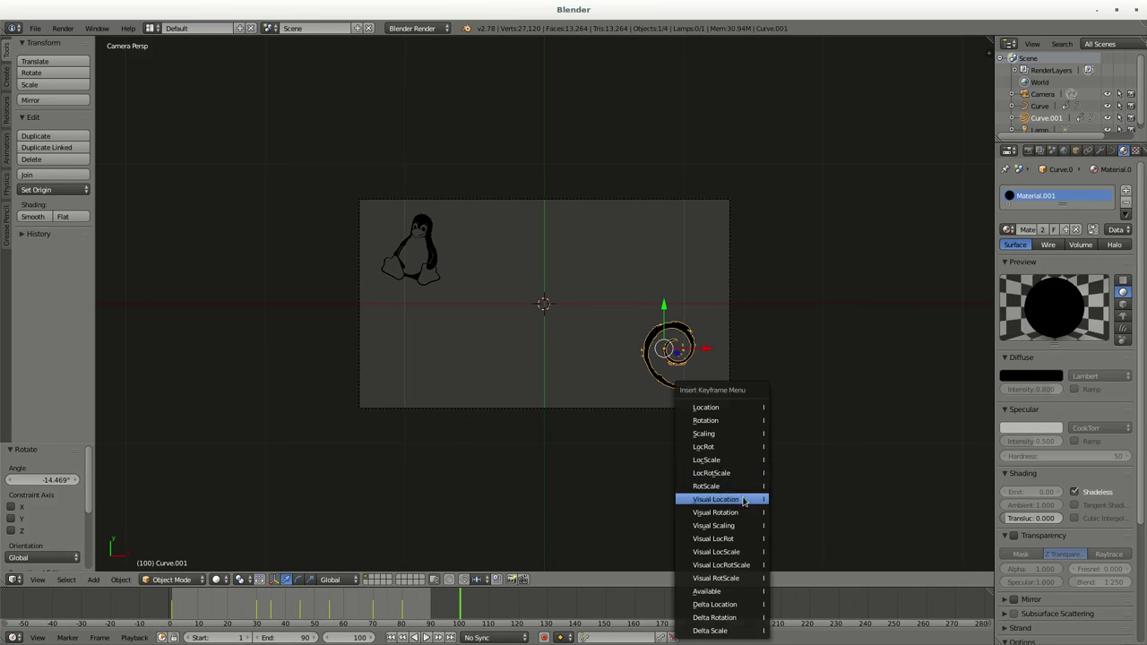
click(695, 473)
key(alt+a)
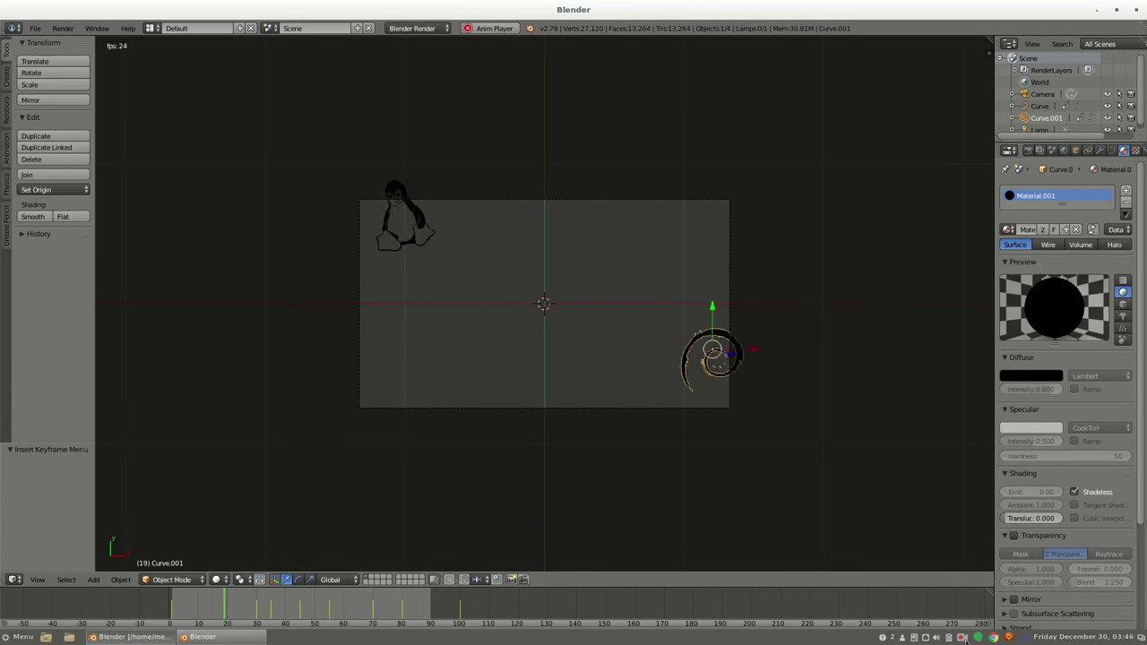
key(space)
Add a text object and replace its wording with 'Films By Kris'.
key(Return)
key(Tab)
key(BackSpace)
key(BackSpace)
key(BackSpace)
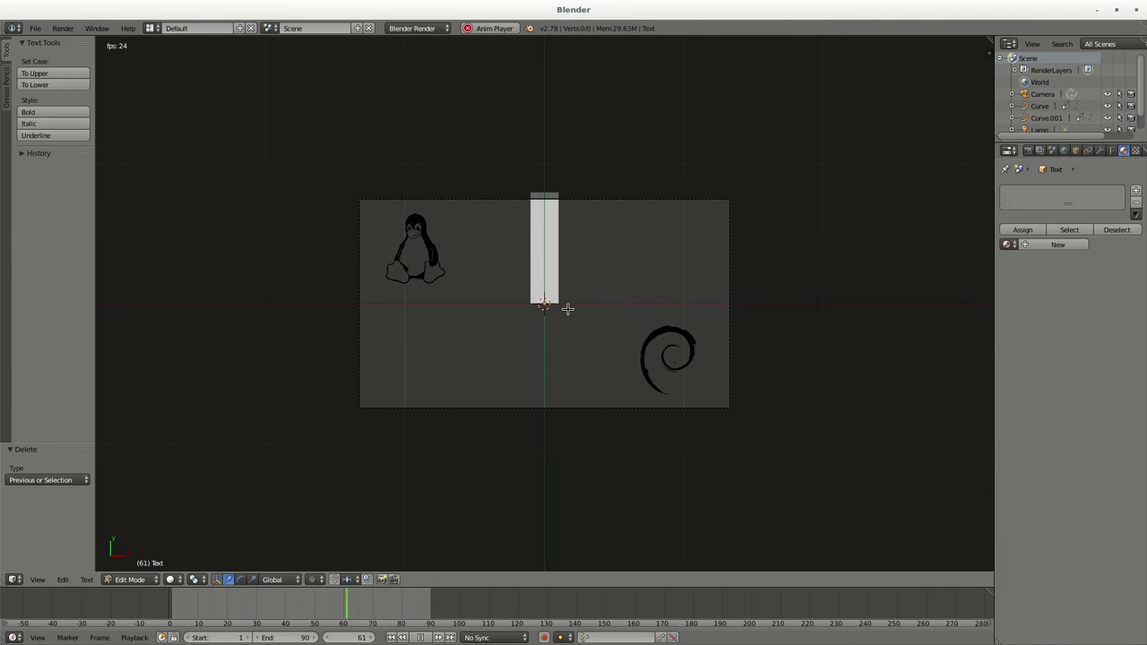
text(Films By)
key(Tab)
Centre-align the title text, scale it down, and place it mid-frame.
click(1113, 150)
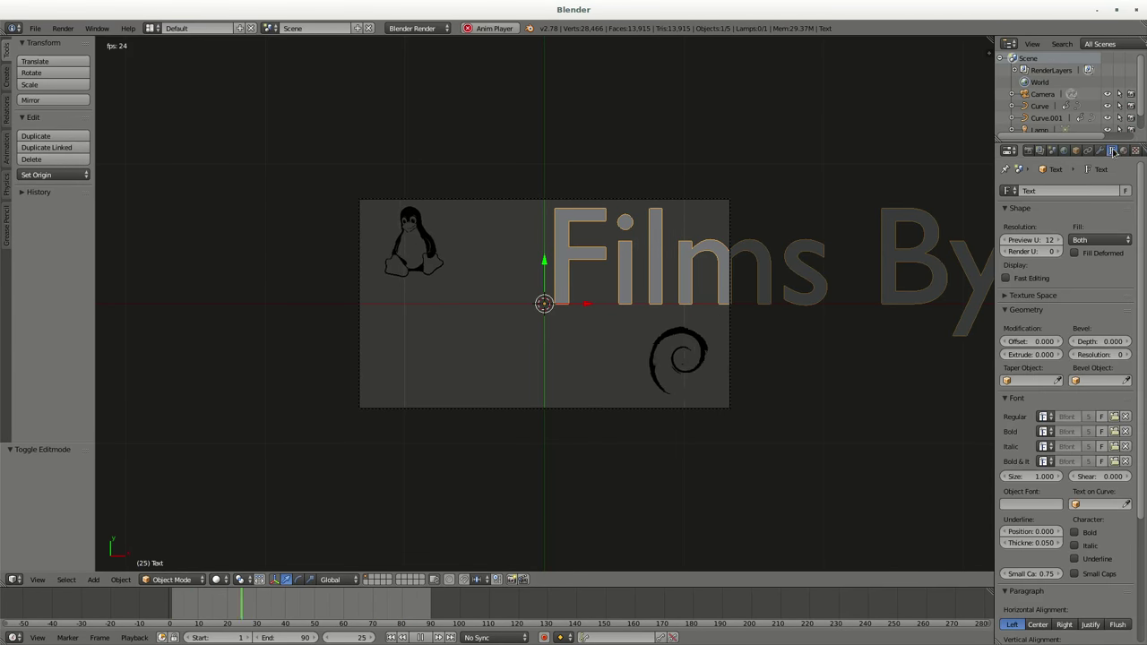
click(1038, 624)
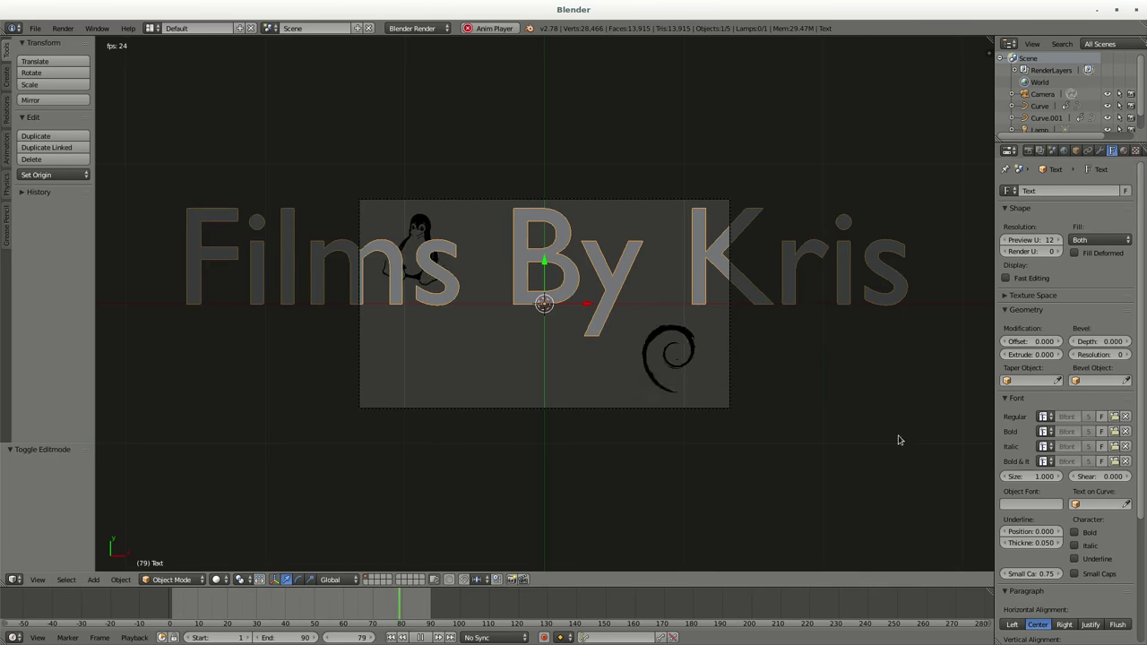
key(s)
click(638, 331)
key(g)
click(638, 353)
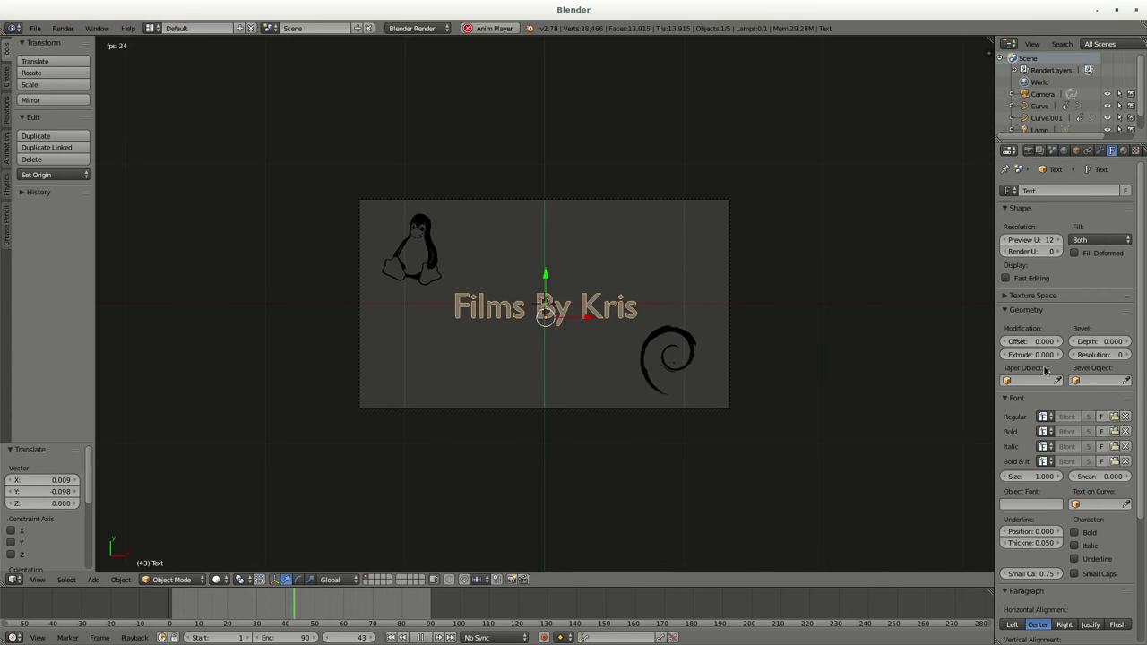
Give the title text the dark Material.001.
click(1125, 150)
click(1010, 225)
click(968, 261)
click(1113, 151)
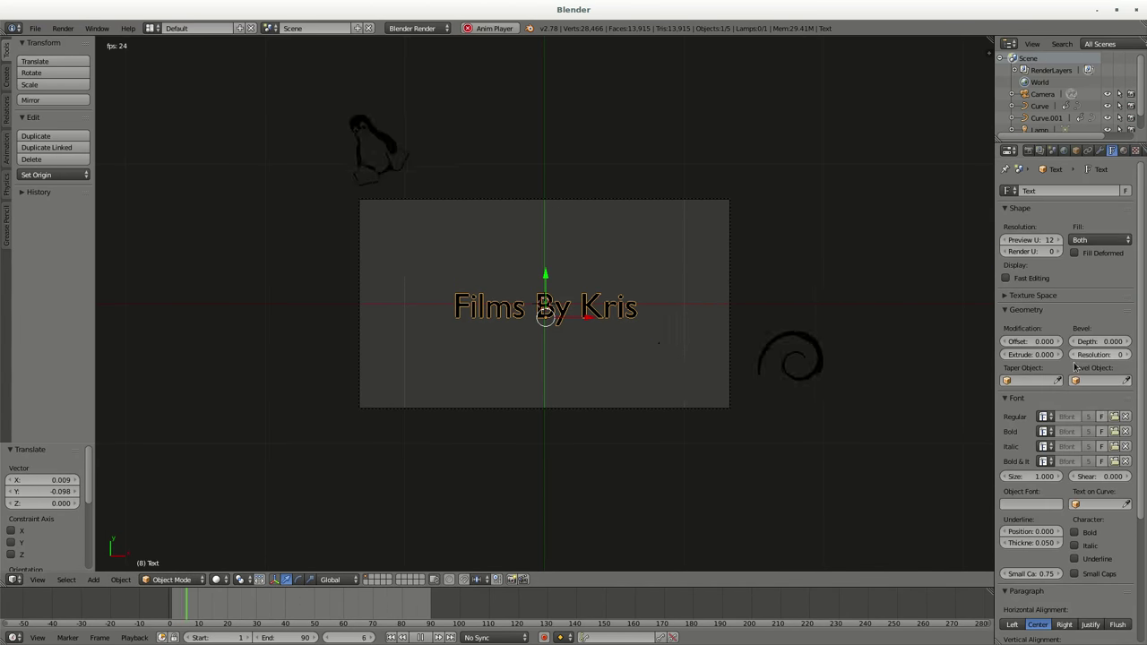
click(1074, 363)
Load TheLostCanyon.ttf as the title font and check it in a preview render.
double_click(216, 245)
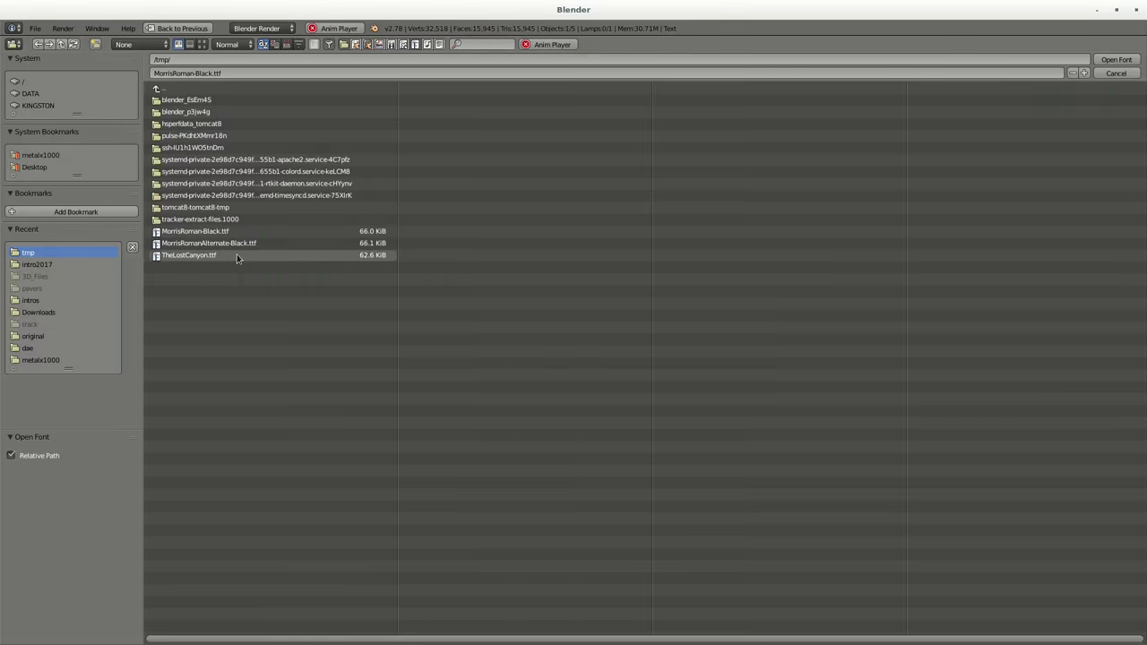
double_click(237, 255)
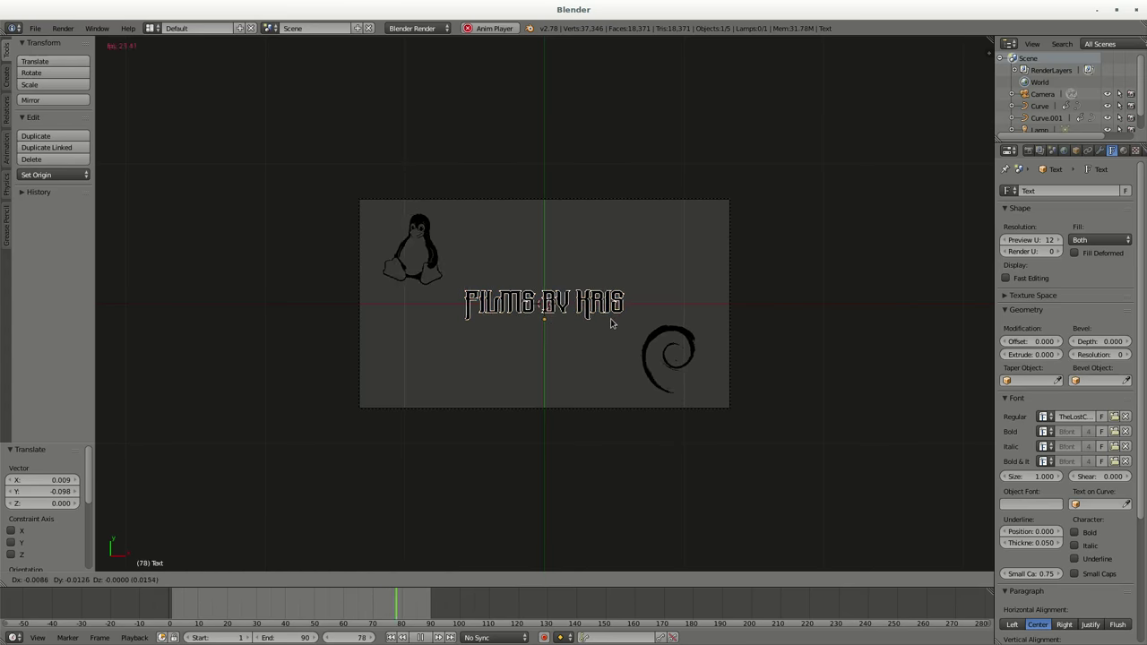
key(F12)
key(Escape)
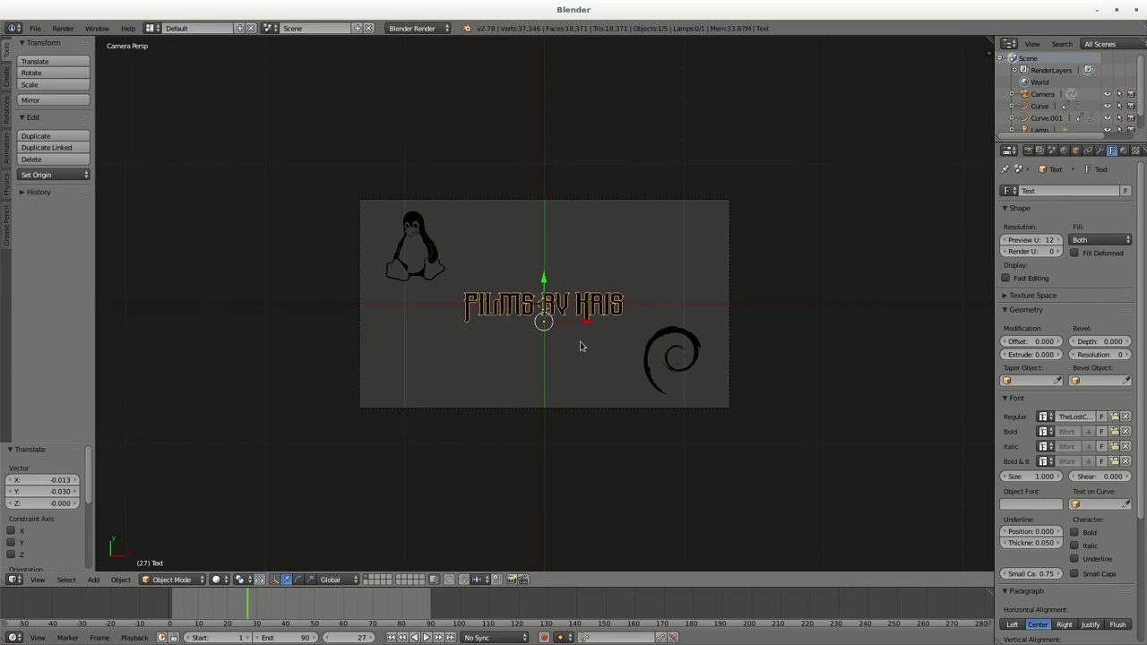
Keyframe the text centred at frame 30 and dropped below the camera frame at frame 1.
key(Right)
key(Right)
key(Right)
key(i)
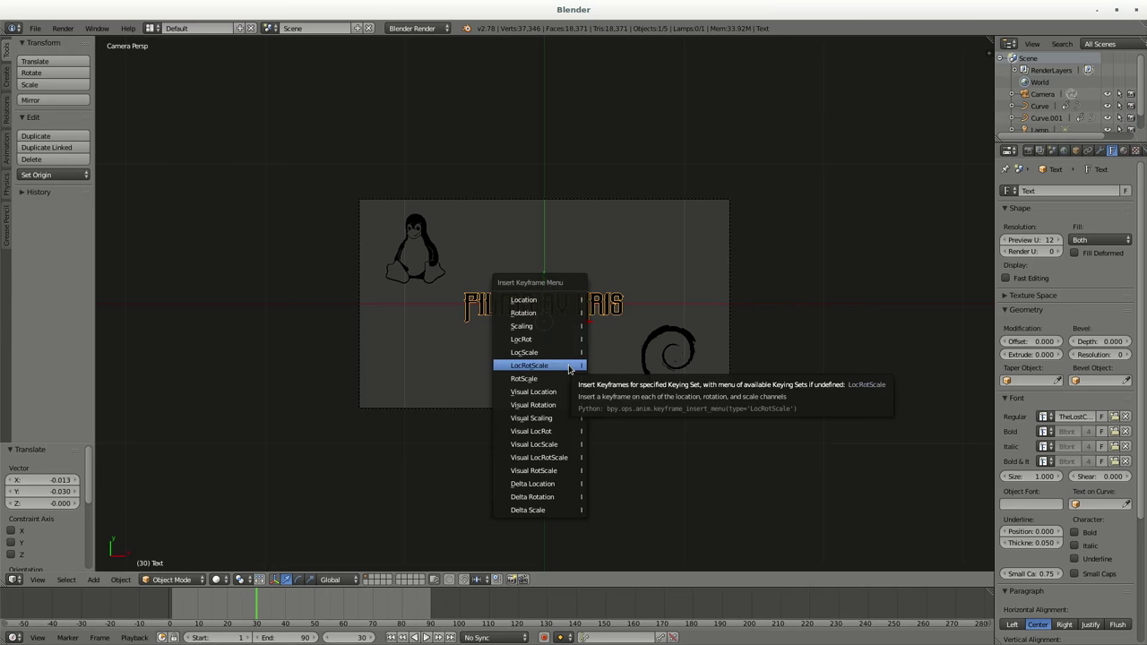
click(568, 367)
key(shift+Left)
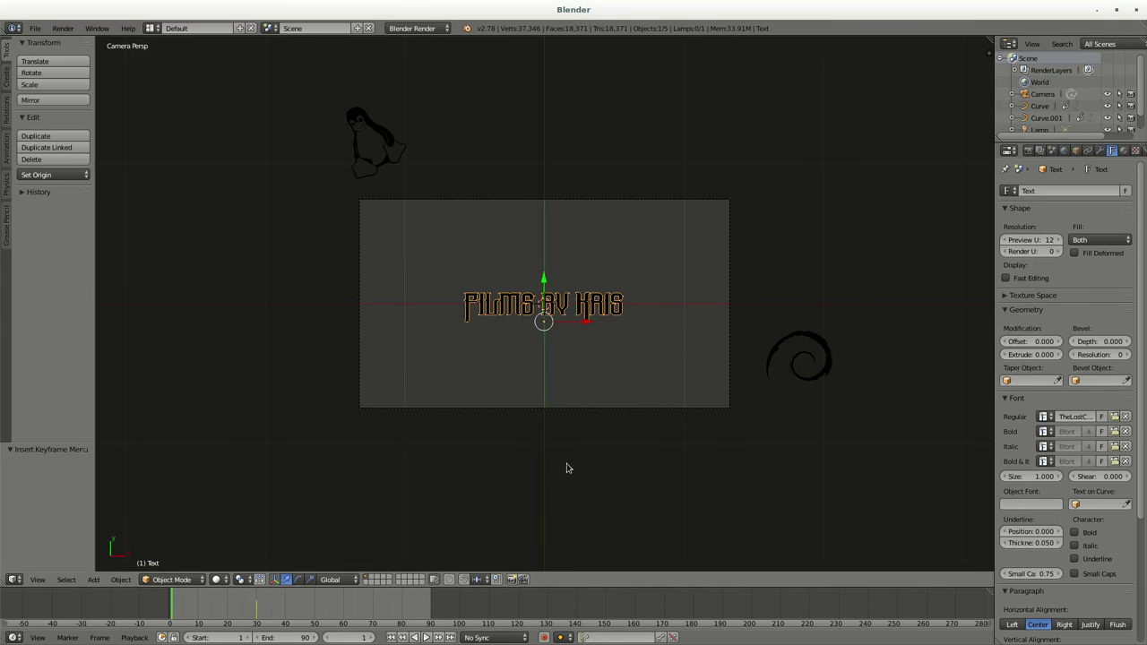
key(g)
key(y)
click(576, 558)
key(i)
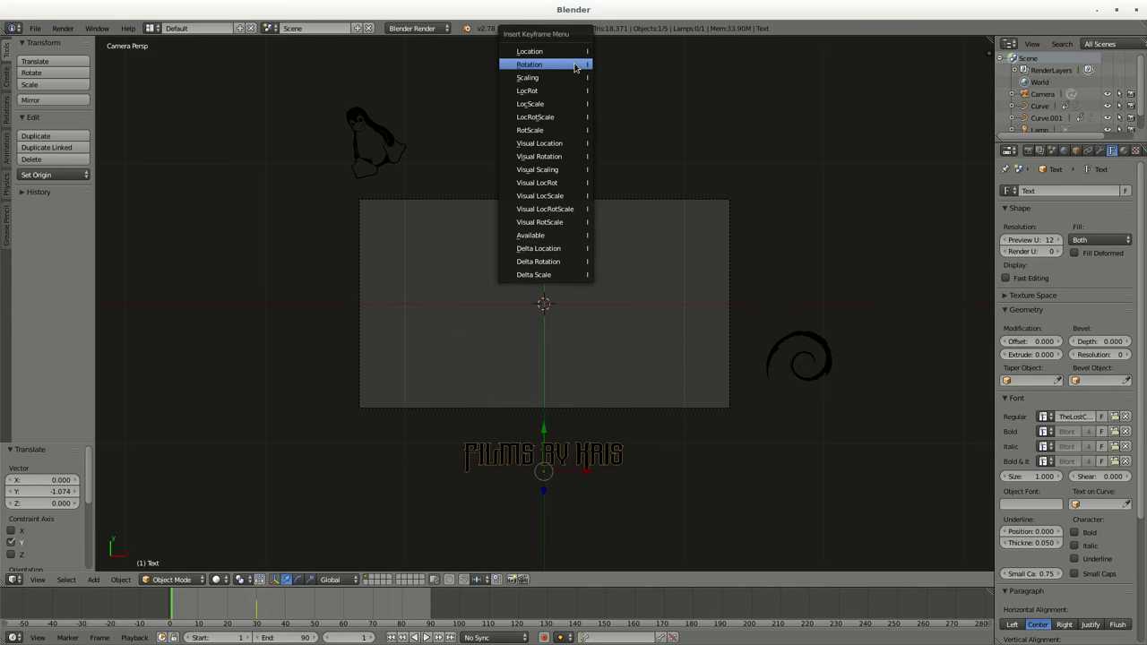
click(575, 116)
Play back the rising text, then jump to frame 70.
key(alt+a)
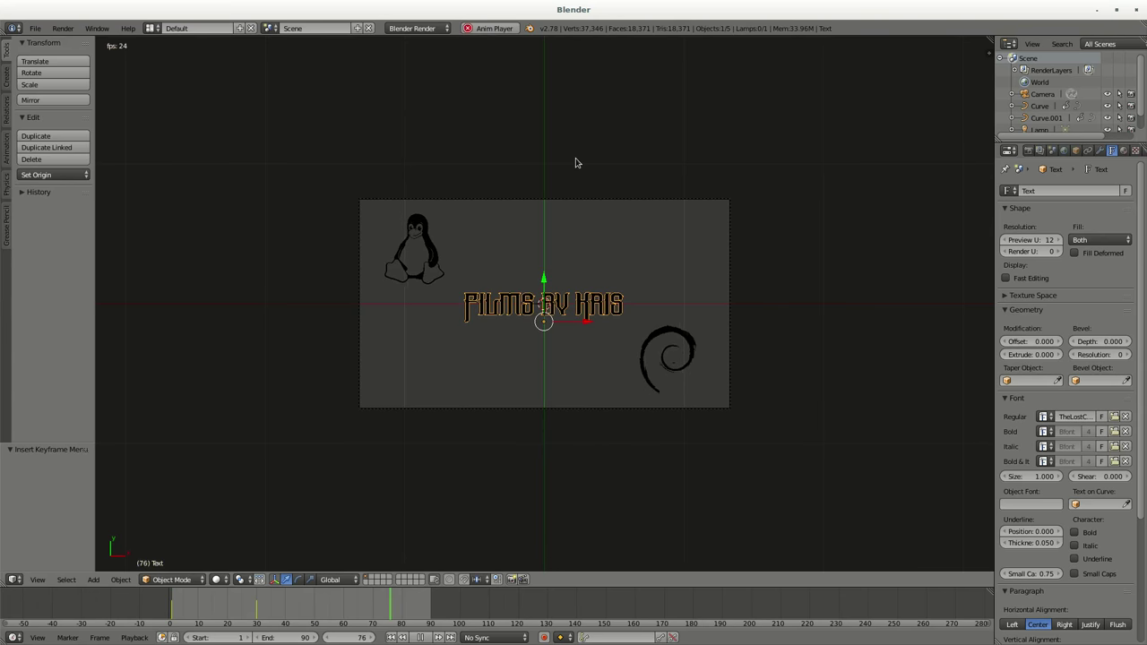
key(Escape)
click(374, 612)
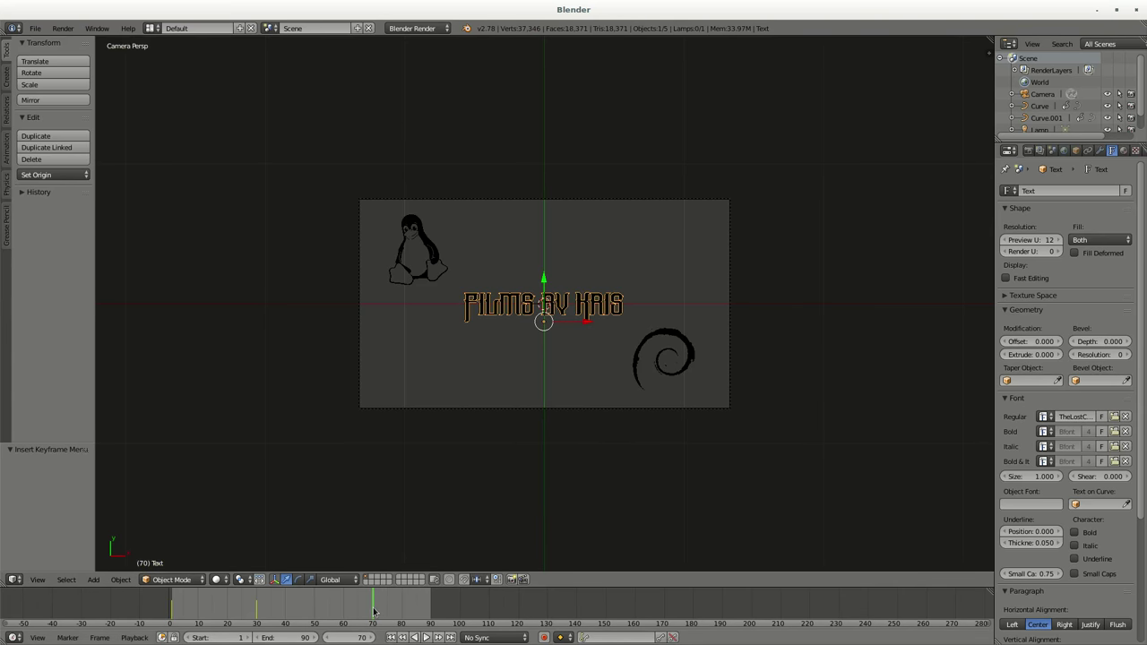
Set the render output folder to intro2017 and choose the video format.
click(1028, 151)
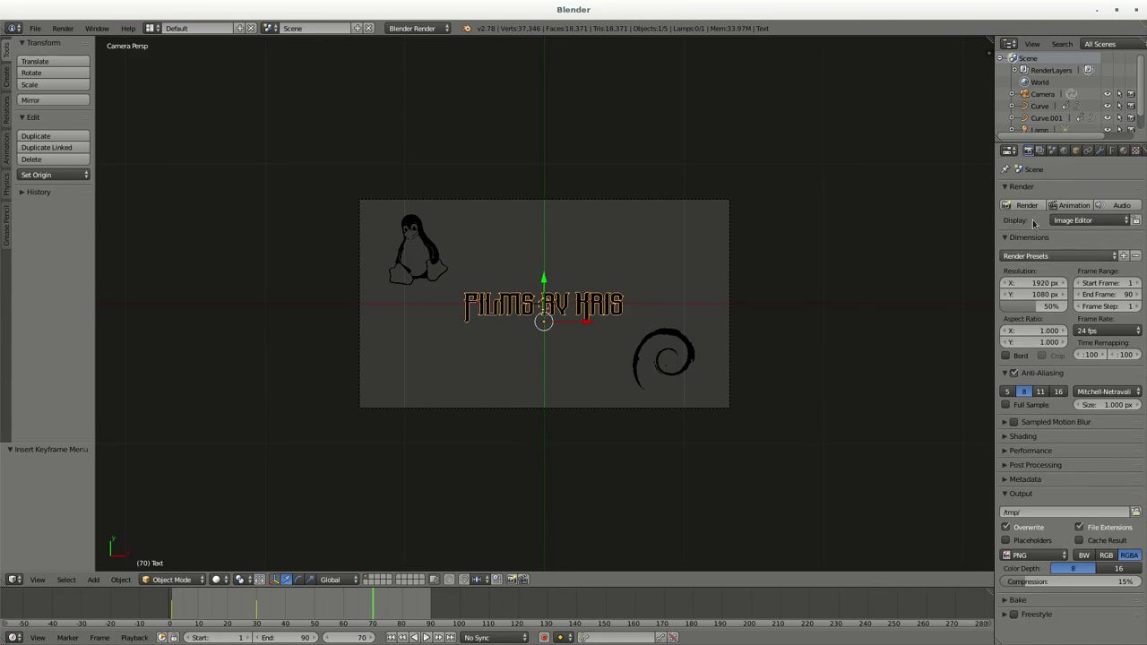
click(1136, 514)
click(36, 265)
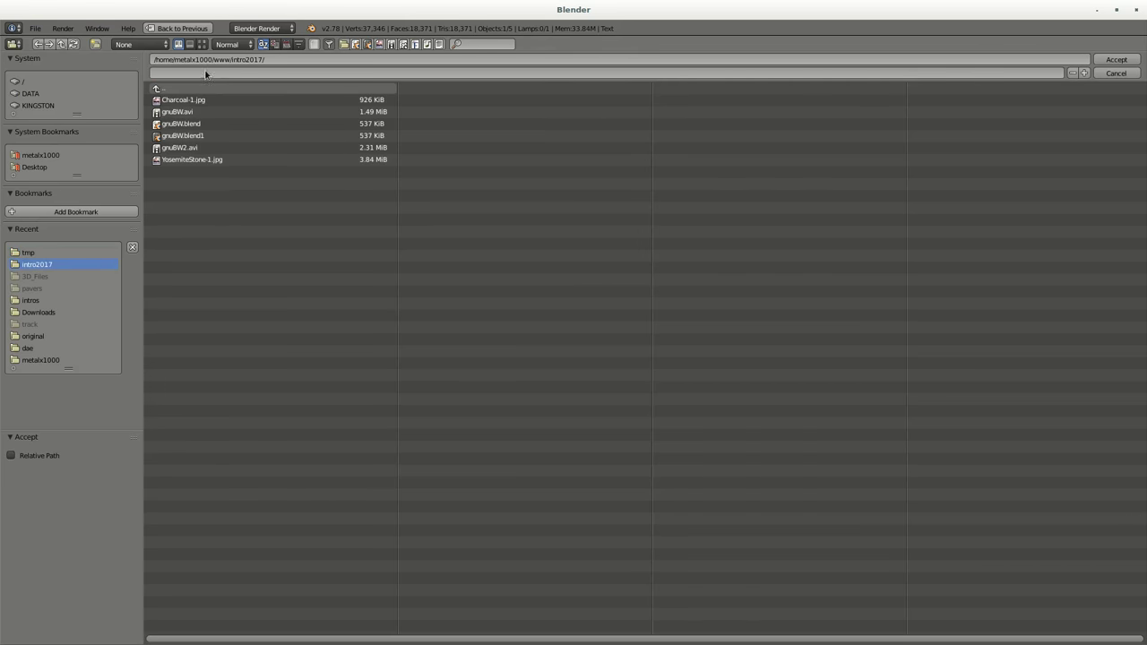
text(text)
key(Return)
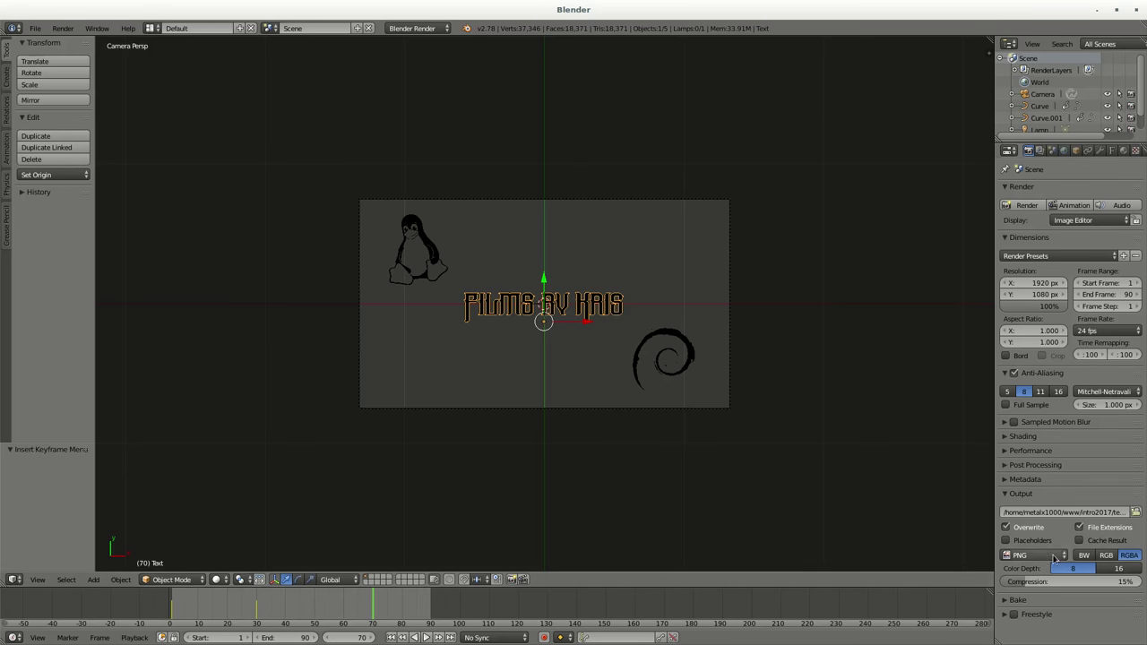
click(1038, 563)
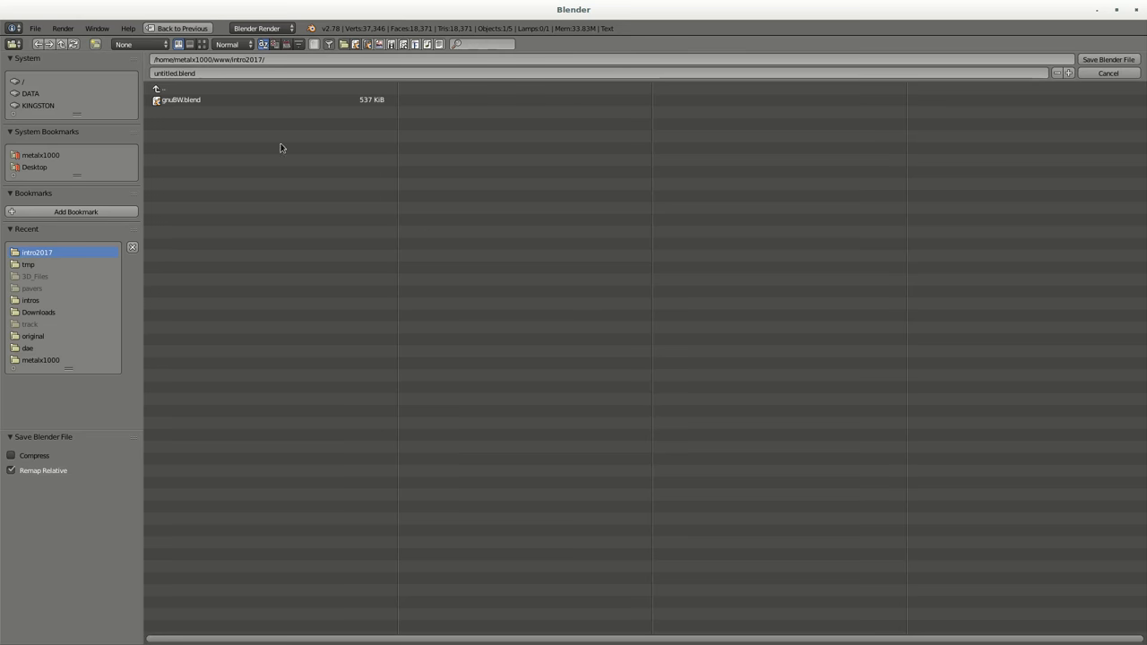
Save the project as text.blend and render the full animation.
key(ctrl+s)
text(tex)
key(Return)
key(ctrl+F12)
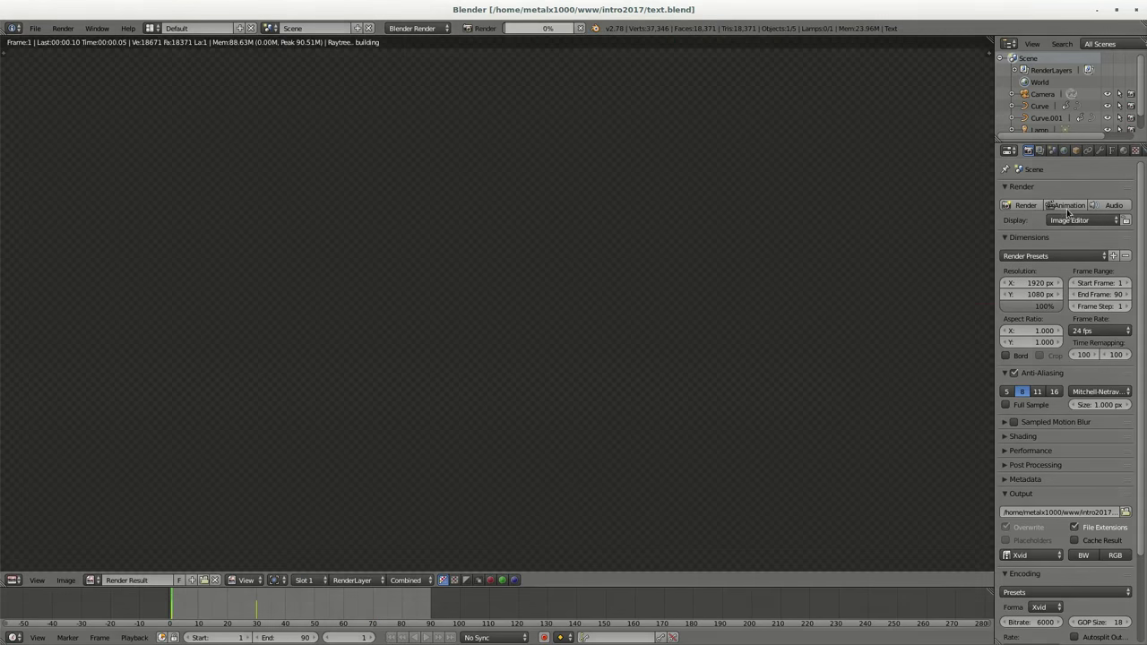